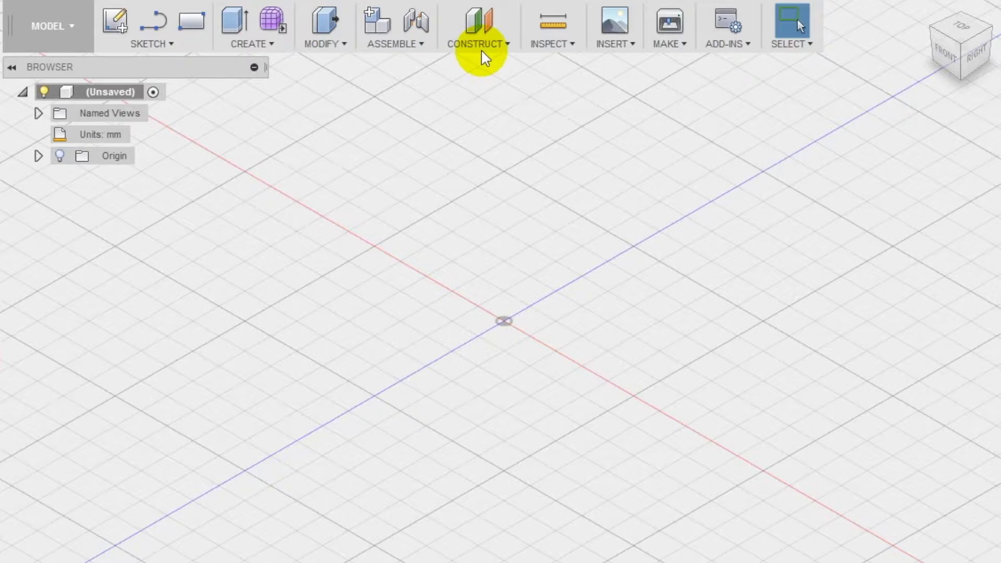
# Create an offset construction plane 10 mm from the YZ plane
pyautogui.click(481, 47)
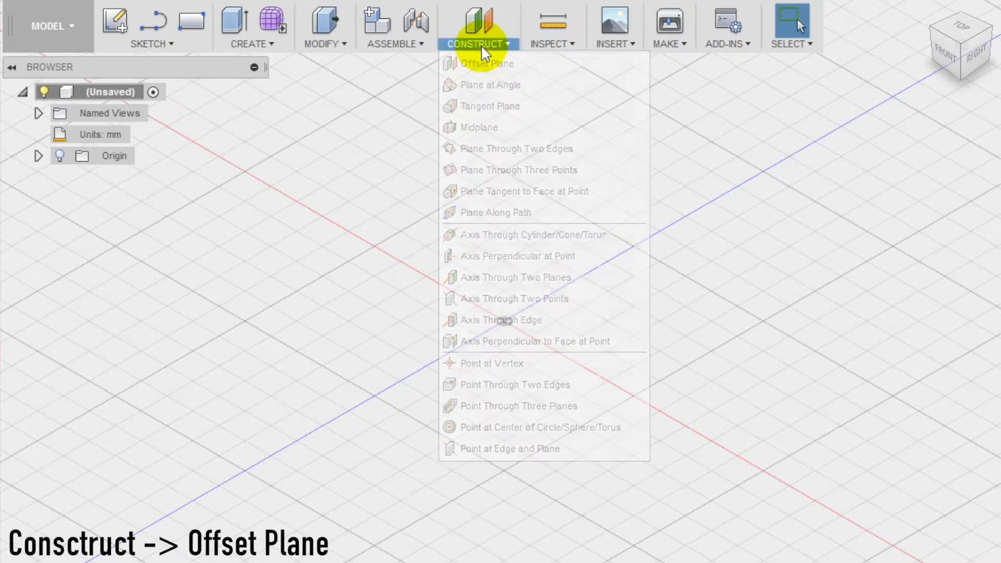
pyautogui.click(485, 64)
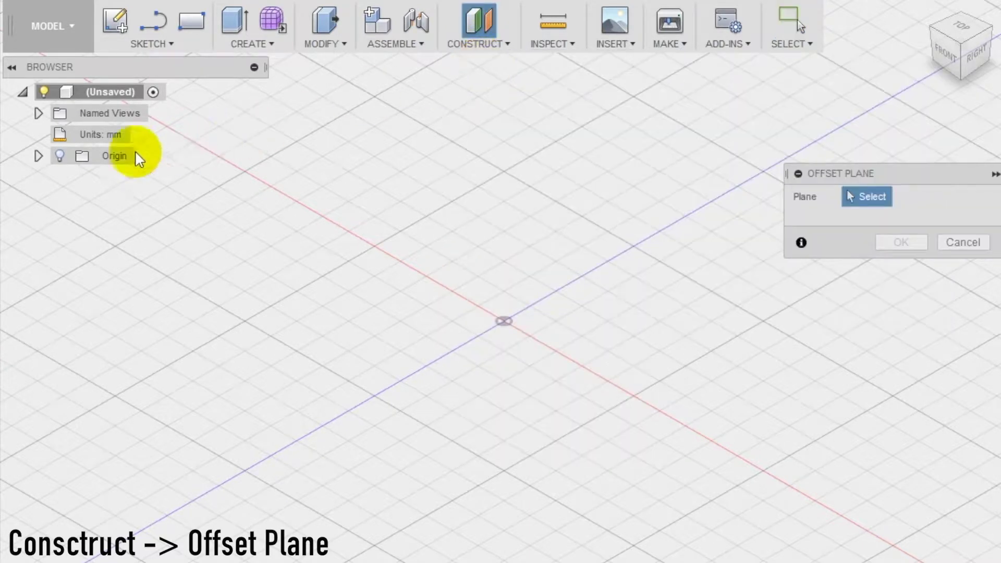
pyautogui.click(37, 156)
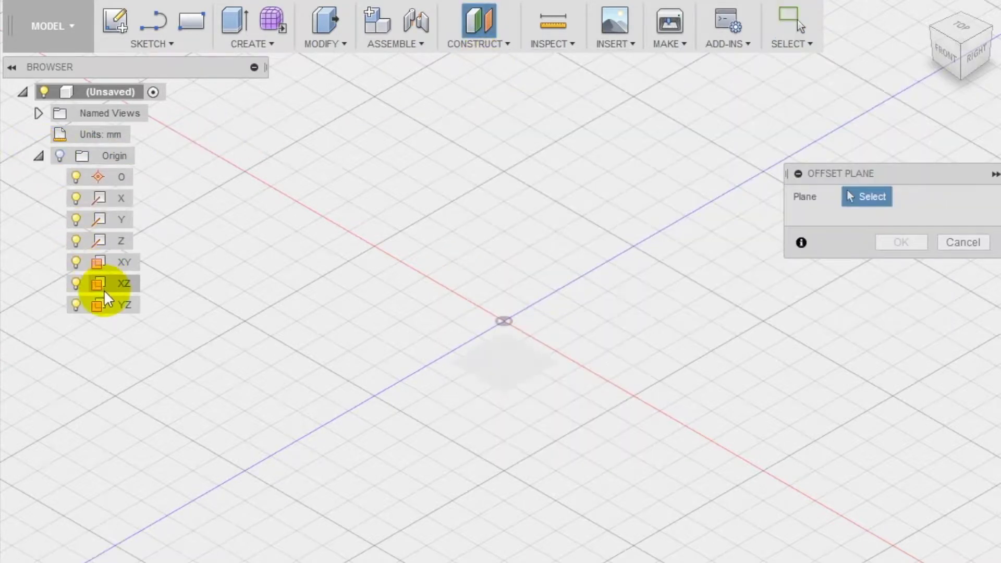
pyautogui.click(105, 304)
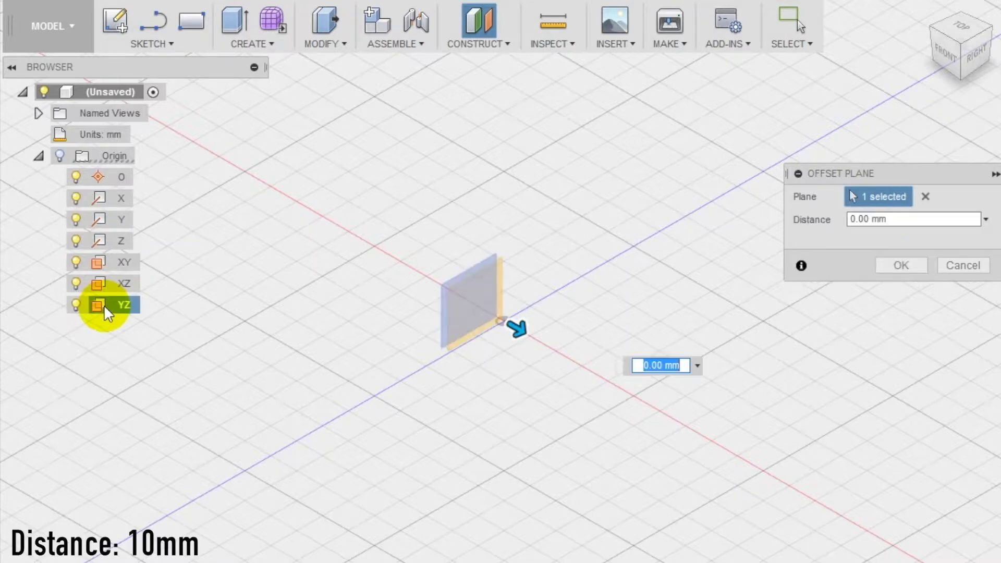
pyautogui.write('10')
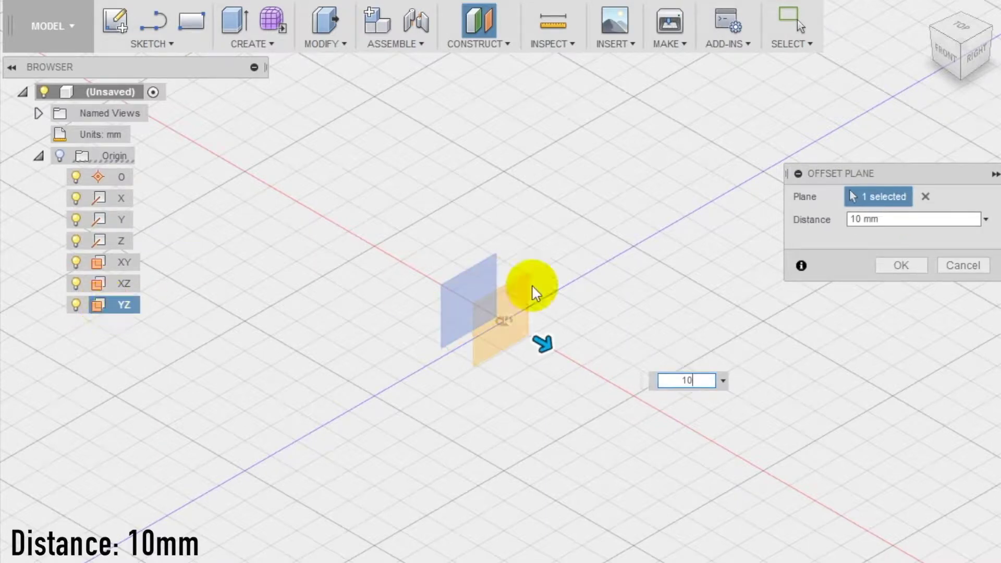
pyautogui.click(902, 265)
# Hide the X, Y and Z axes and the XY and XZ origin planes
pyautogui.click(75, 198)
pyautogui.click(75, 220)
pyautogui.click(76, 240)
pyautogui.click(76, 262)
pyautogui.click(76, 283)
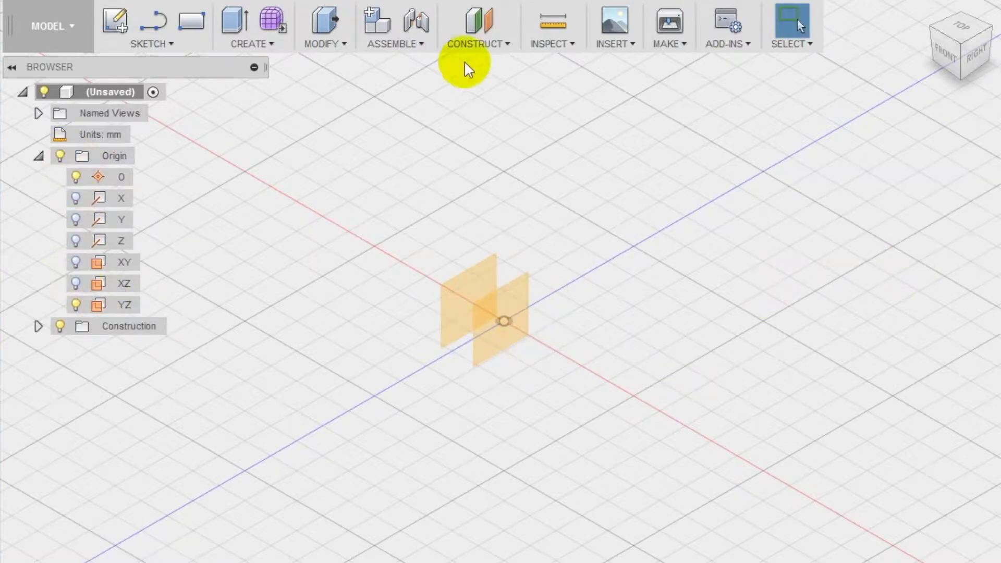
# Add the second and third planes, each offset 10 mm from the previous one
pyautogui.click(481, 44)
pyautogui.click(483, 61)
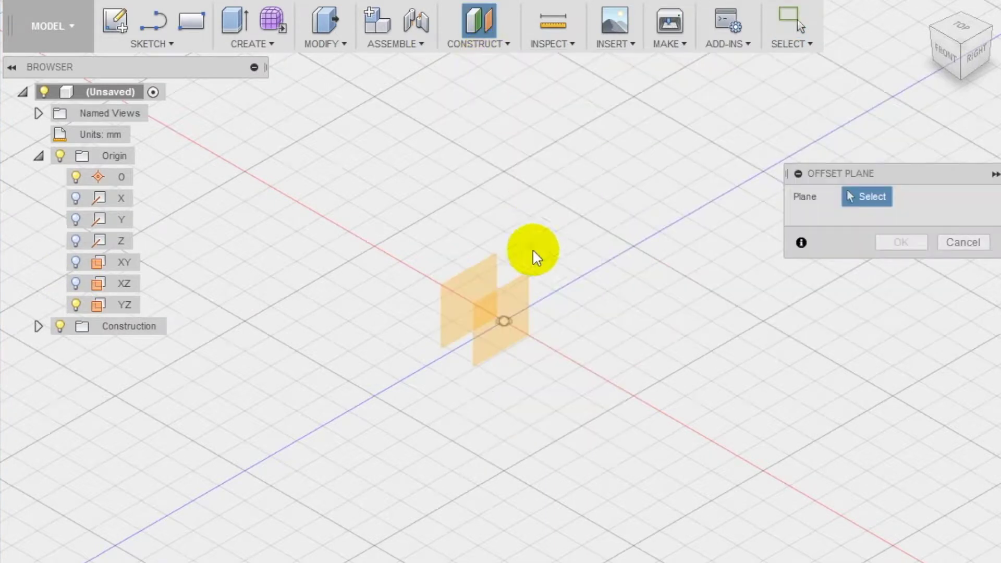
pyautogui.click(504, 305)
pyautogui.write('10')
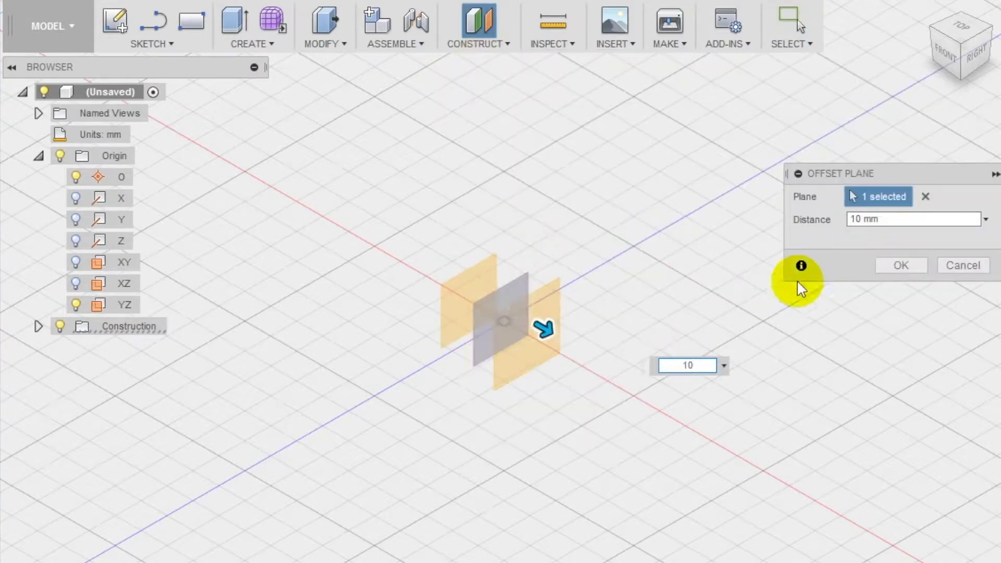
pyautogui.click(901, 265)
pyautogui.click(482, 44)
pyautogui.click(483, 61)
pyautogui.click(536, 333)
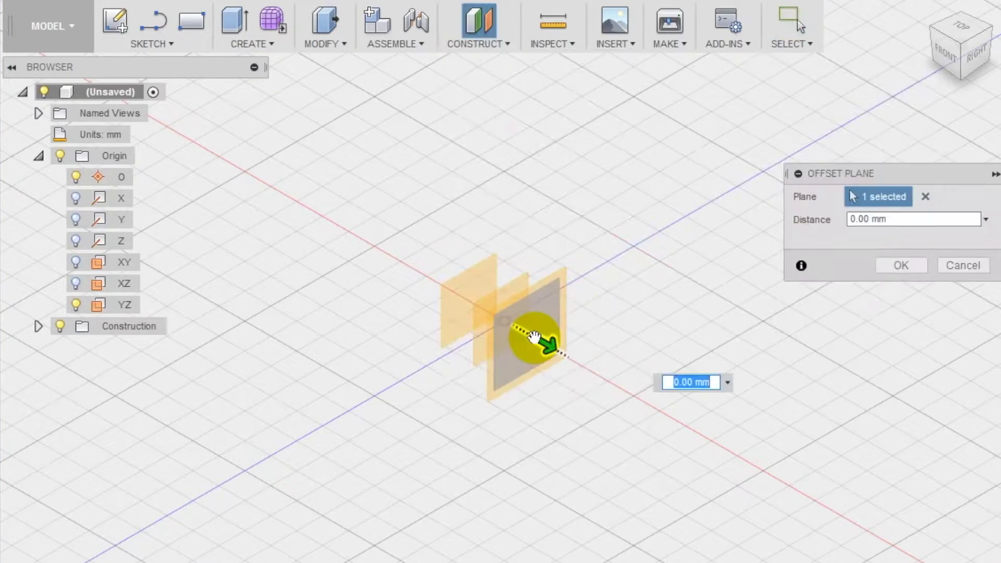
pyautogui.write('10')
pyautogui.press('Return')
# Add the fourth and fifth planes at 10 mm offsets, then orbit to a front view
pyautogui.click(481, 44)
pyautogui.click(480, 58)
pyautogui.click(588, 333)
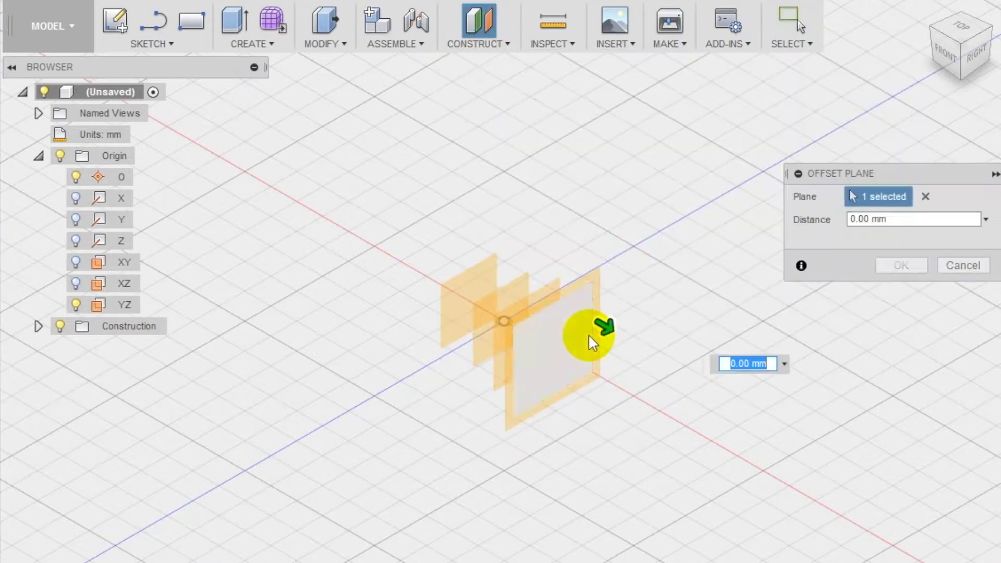
pyautogui.write('10')
pyautogui.press('Return')
pyautogui.click(481, 44)
pyautogui.click(480, 62)
pyautogui.click(610, 335)
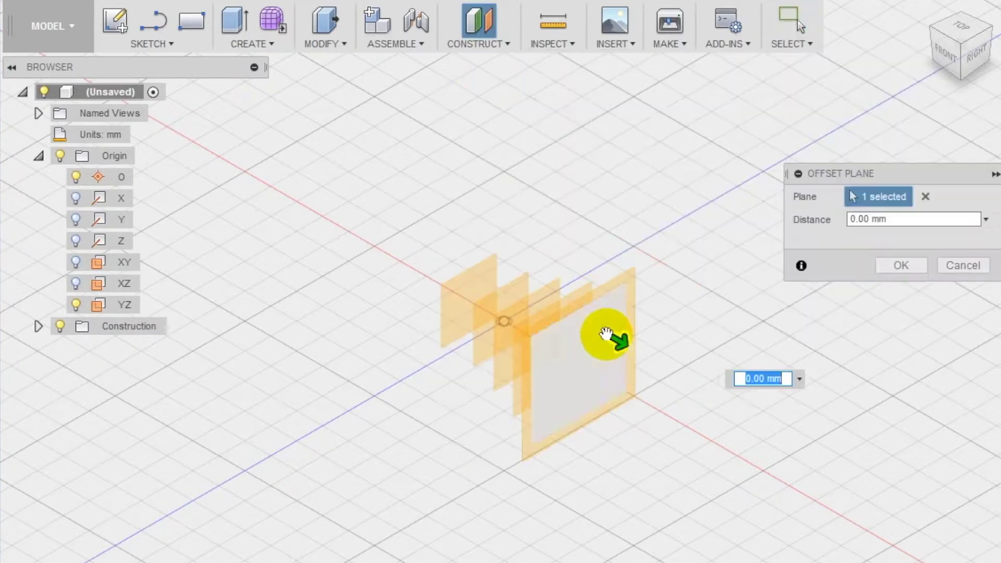
pyautogui.write('10')
pyautogui.press('Return')
pyautogui.keyDown('shift'); pyautogui.moveTo(611, 341); pyautogui.dragTo(636, 346, button='middle'); pyautogui.keyUp('shift')
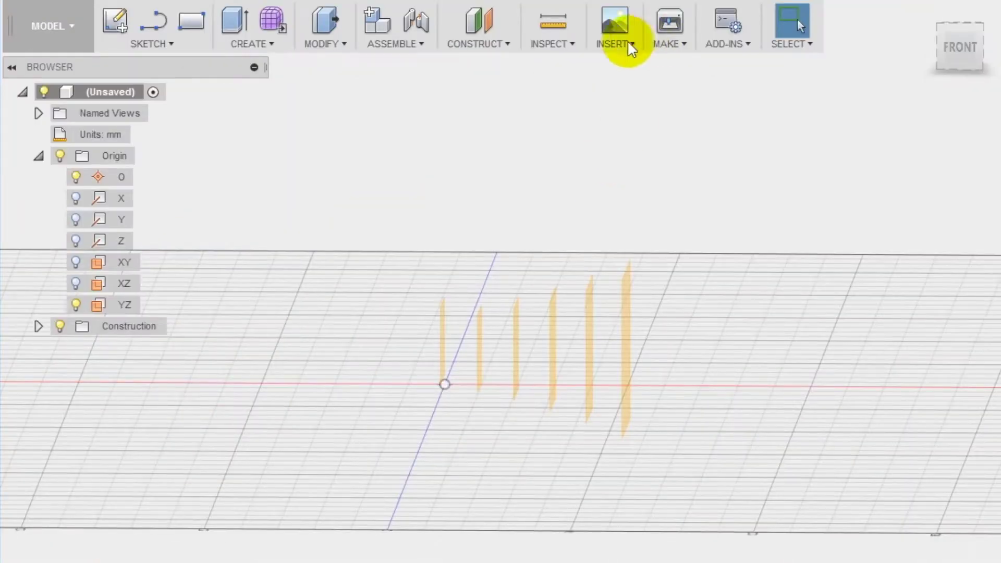
# Attach the bird image as a canvas on the XY plane
pyautogui.click(629, 44)
pyautogui.click(637, 81)
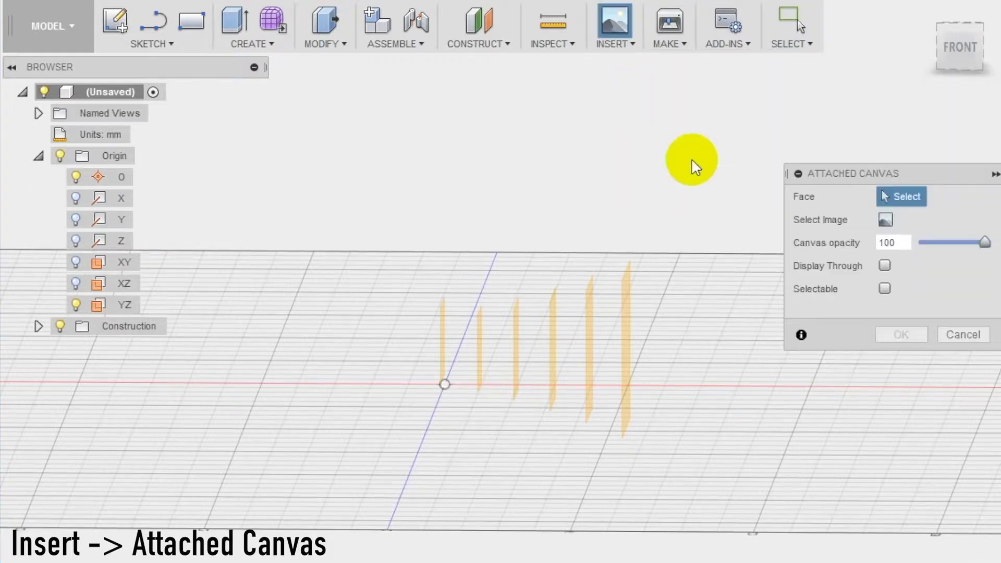
pyautogui.click(102, 263)
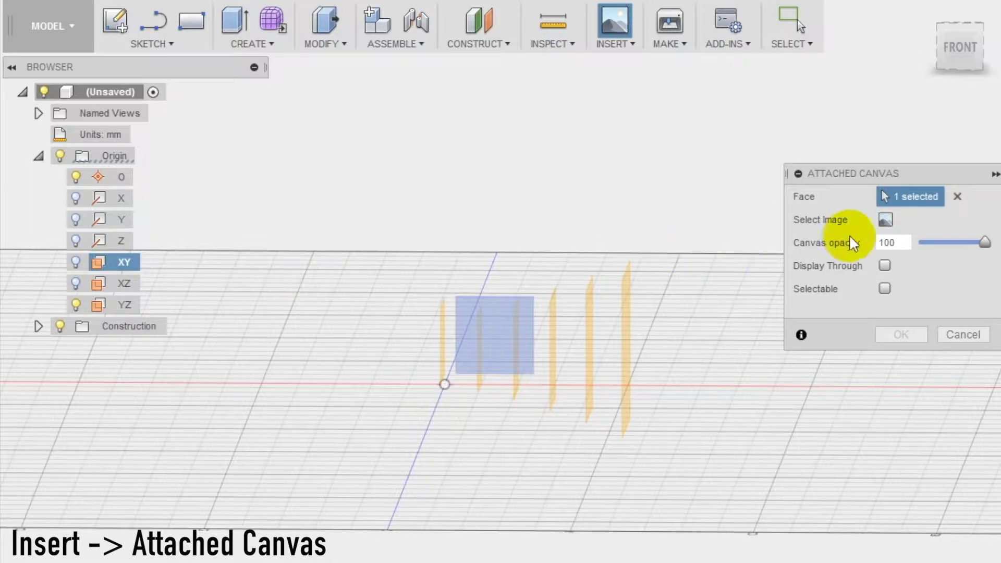
pyautogui.click(885, 220)
pyautogui.click(198, 226)
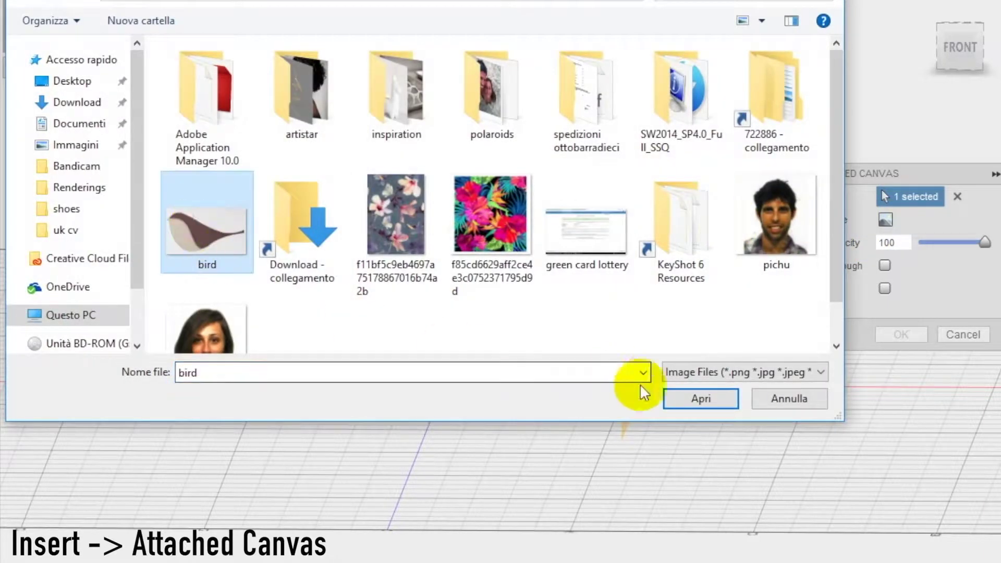
pyautogui.click(678, 394)
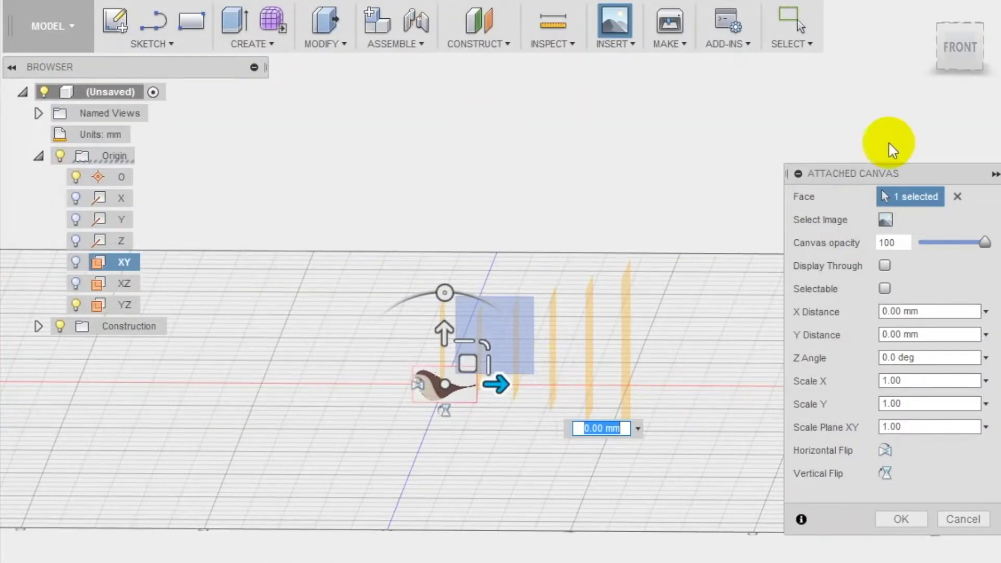
# Enlarge the bird image about 1.6–1.7 times and shift it right and up to span the planes
pyautogui.click(954, 38)
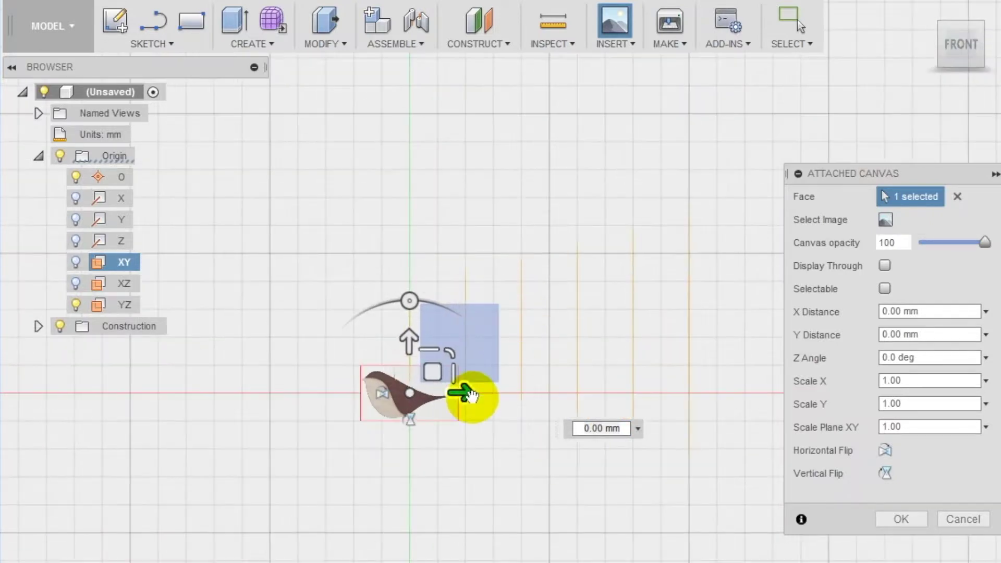
pyautogui.moveTo(448, 393); pyautogui.dragTo(509, 395)
pyautogui.scroll(5, 431, 401)
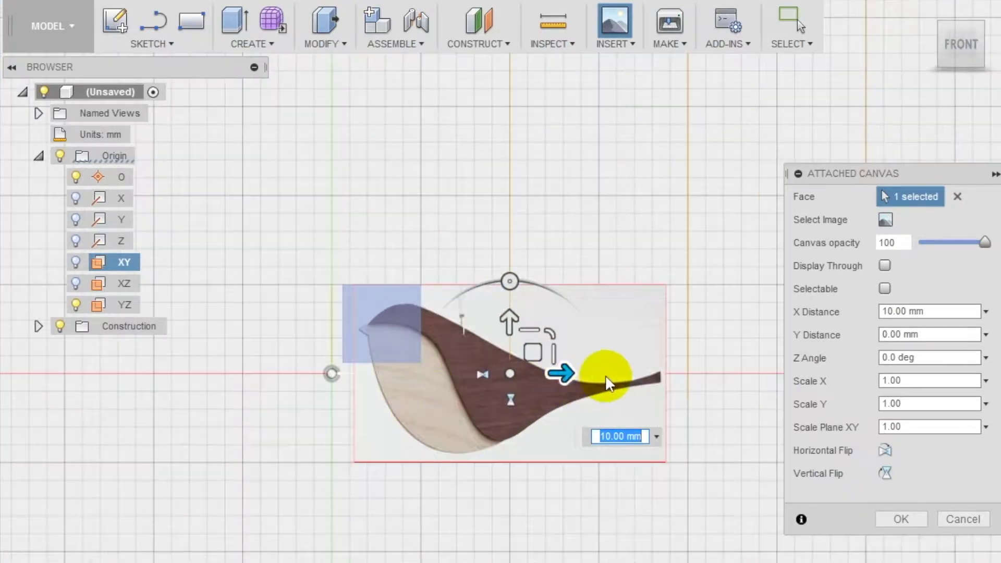
pyautogui.moveTo(563, 374); pyautogui.dragTo(533, 397)
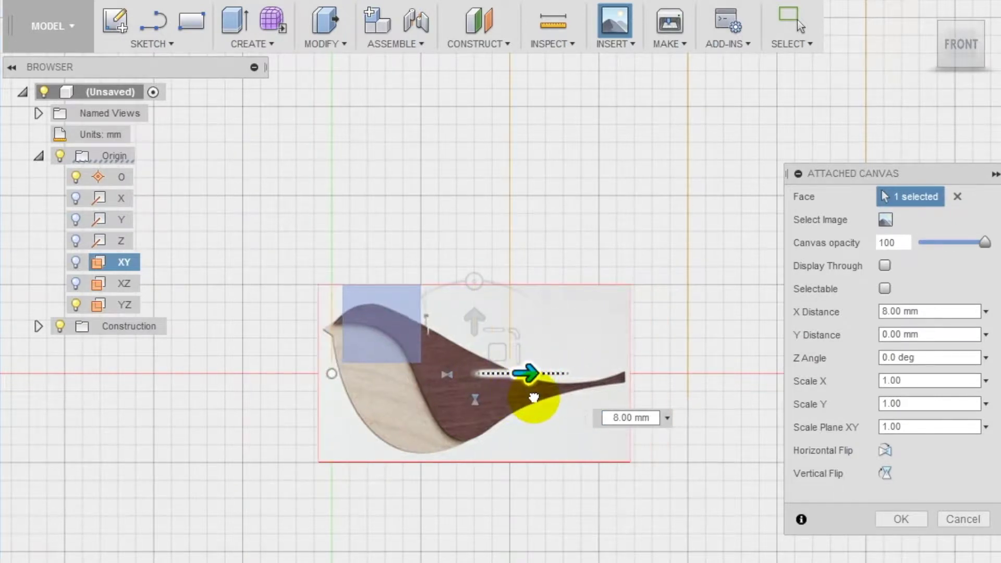
pyautogui.scroll(1, 321, 465)
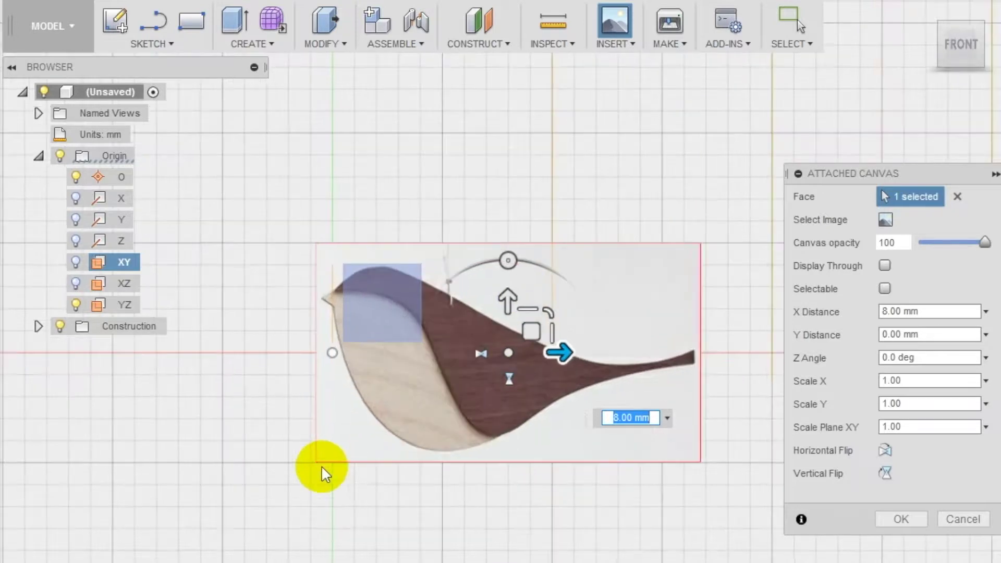
pyautogui.scroll(-4, 321, 465)
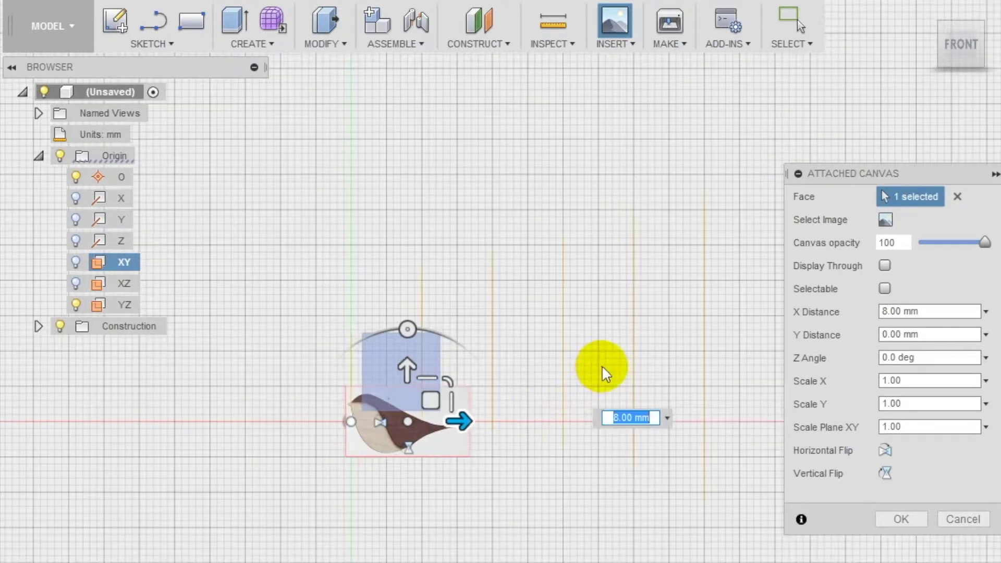
pyautogui.moveTo(486, 366); pyautogui.dragTo(512, 347)
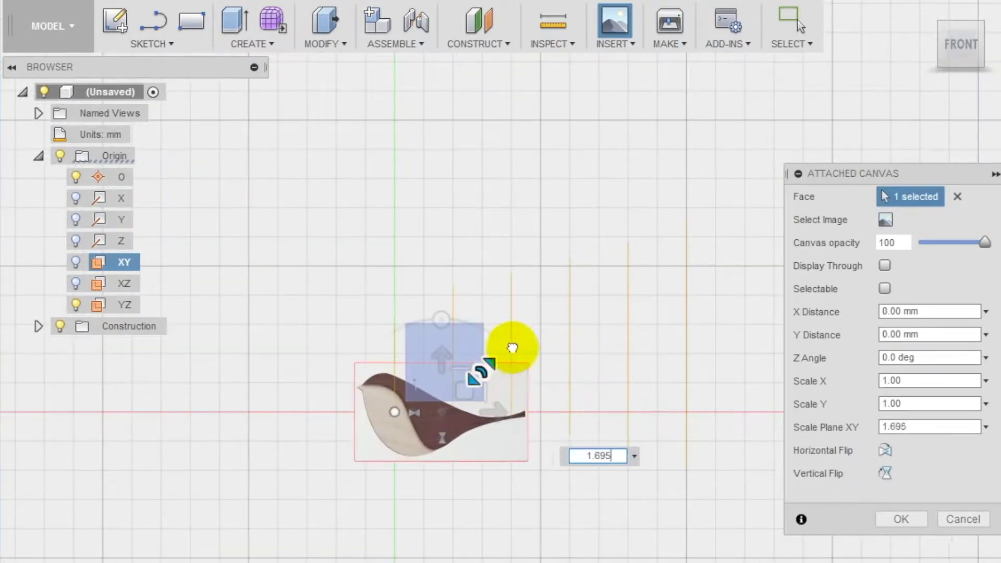
pyautogui.moveTo(514, 411); pyautogui.dragTo(531, 415)
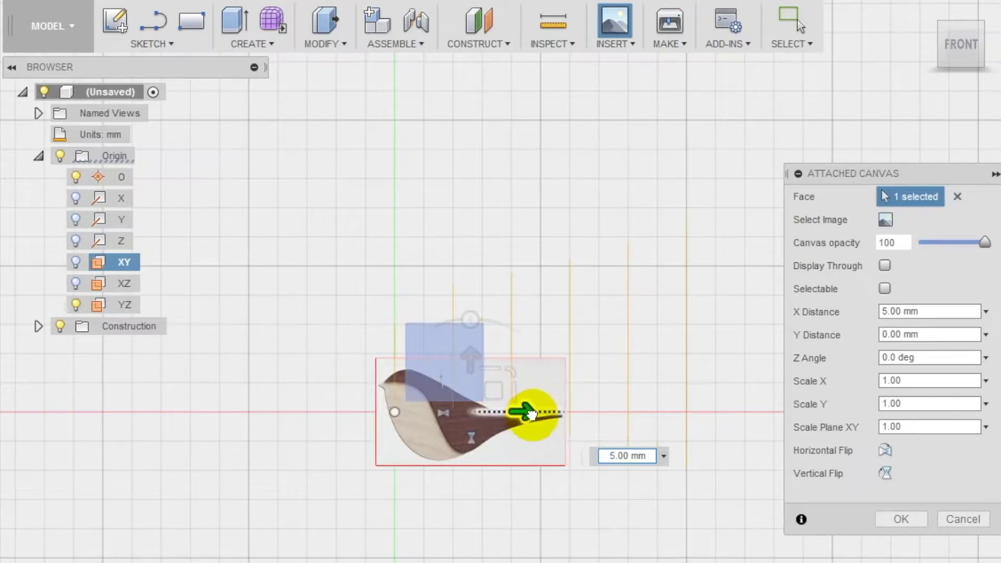
pyautogui.moveTo(501, 371); pyautogui.dragTo(535, 355)
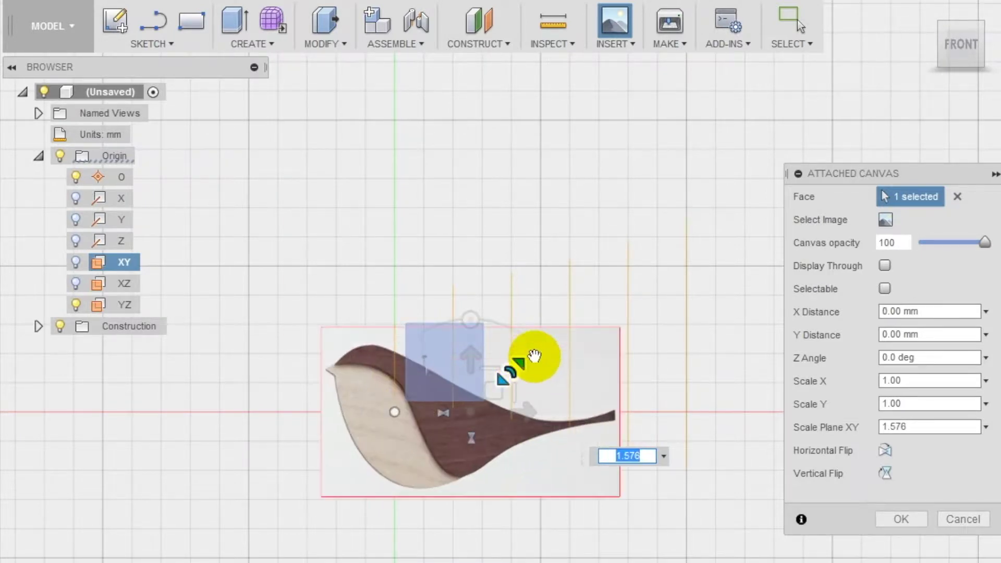
pyautogui.moveTo(527, 410); pyautogui.dragTo(580, 426)
pyautogui.moveTo(570, 372); pyautogui.dragTo(590, 425)
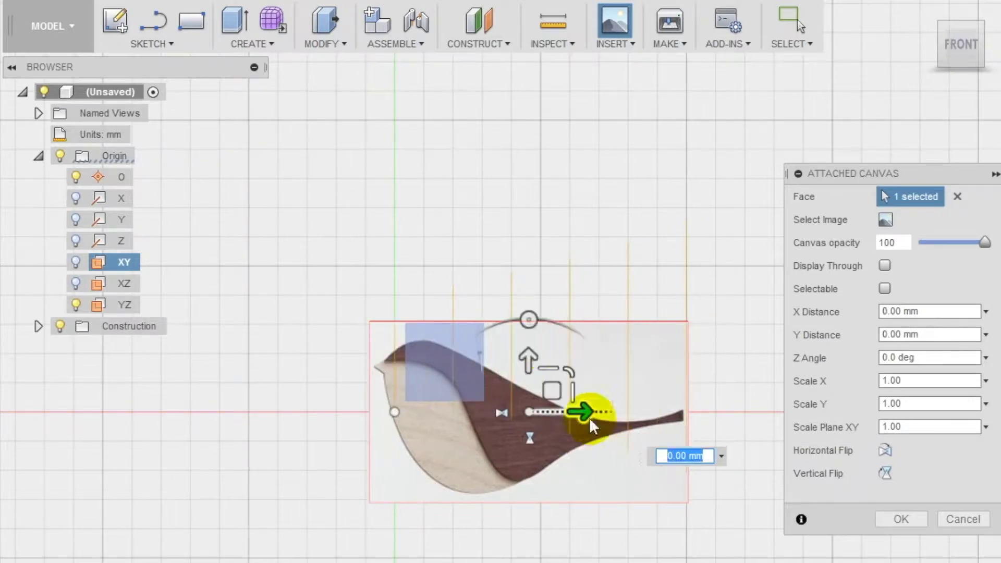
pyautogui.moveTo(528, 359); pyautogui.dragTo(553, 300)
# Place the canvas and draw a spline along the bird's back down to the tail
pyautogui.click(903, 518)
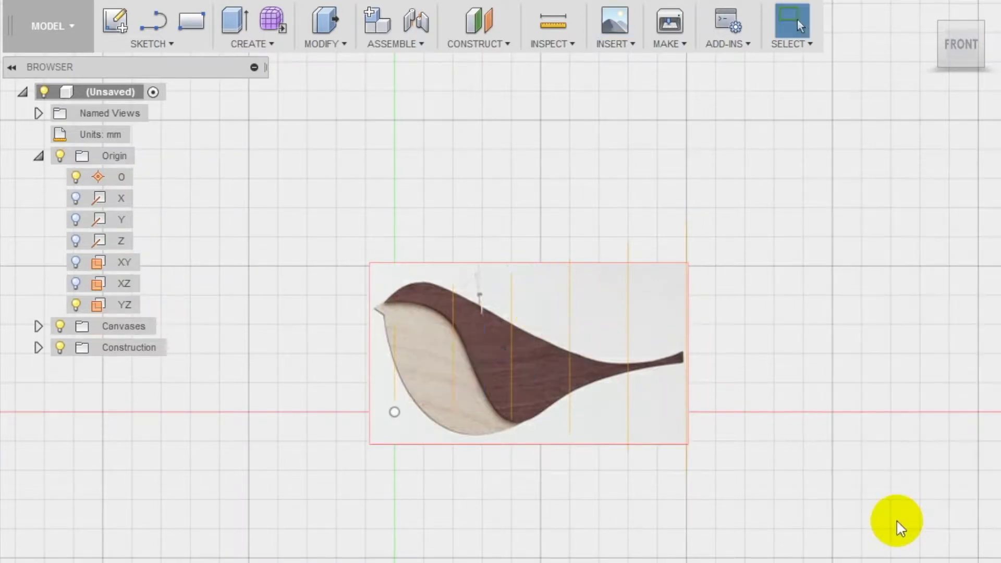
pyautogui.click(148, 41)
pyautogui.click(136, 221)
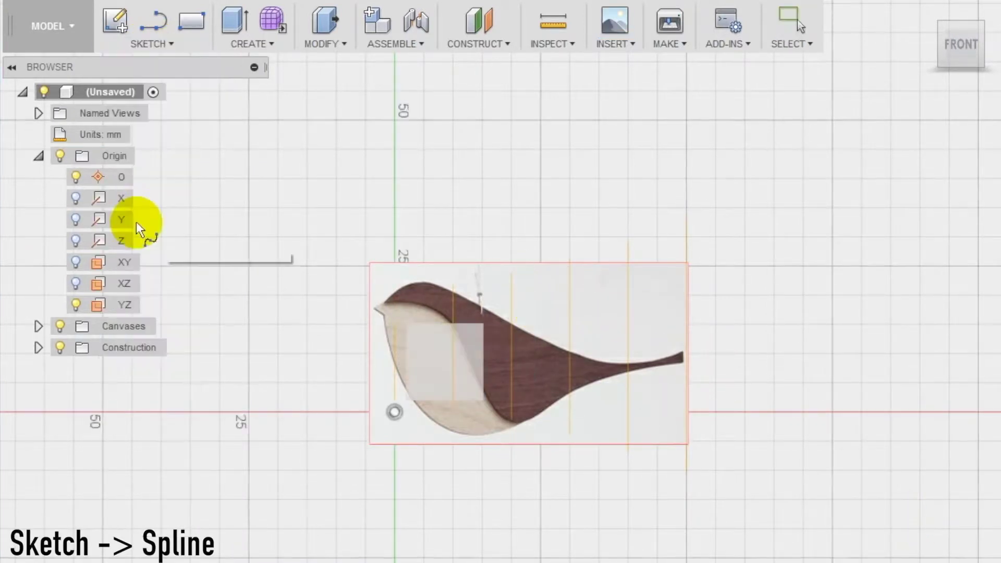
pyautogui.click(224, 260)
pyautogui.scroll(3, 652, 162)
pyautogui.click(310, 256)
pyautogui.click(425, 223)
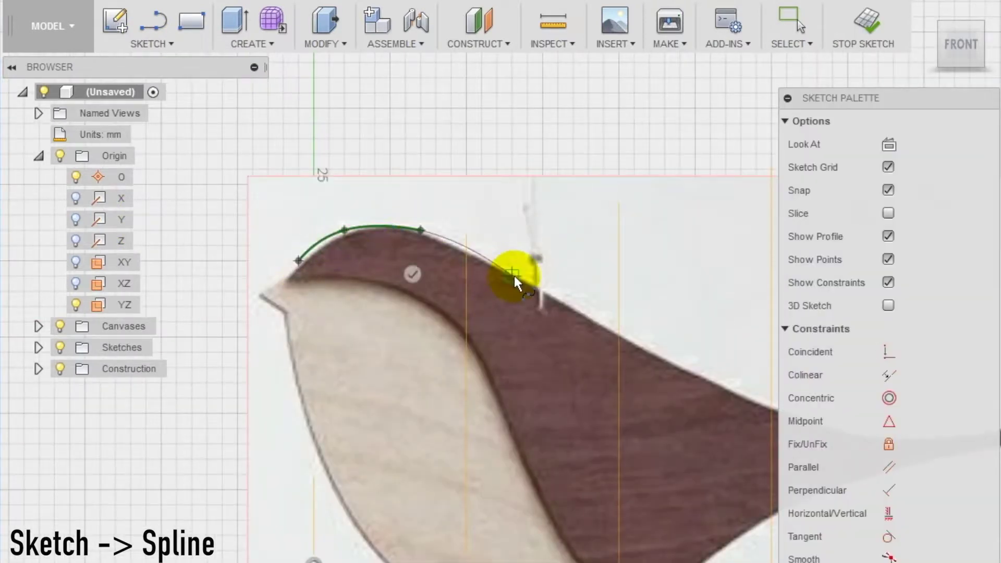
pyautogui.scroll(-2, 500, 292)
pyautogui.scroll(3, 455, 384)
pyautogui.click(387, 379)
pyautogui.click(559, 404)
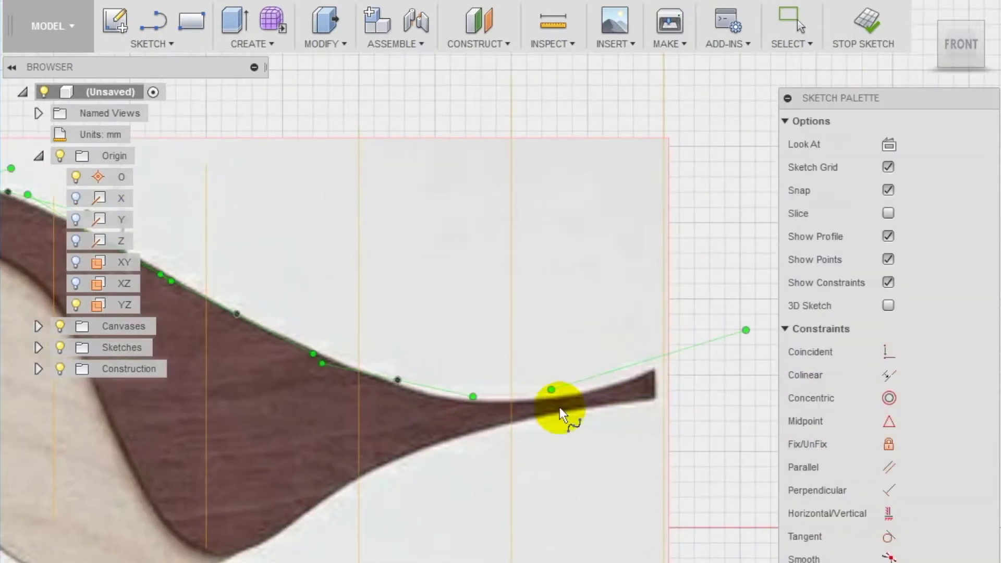
pyautogui.press('Escape')
# Reshape the curve over the head, finish the lower outline at the tail, and hide the canvas
pyautogui.scroll(-3, 392, 385)
pyautogui.scroll(3, 260, 302)
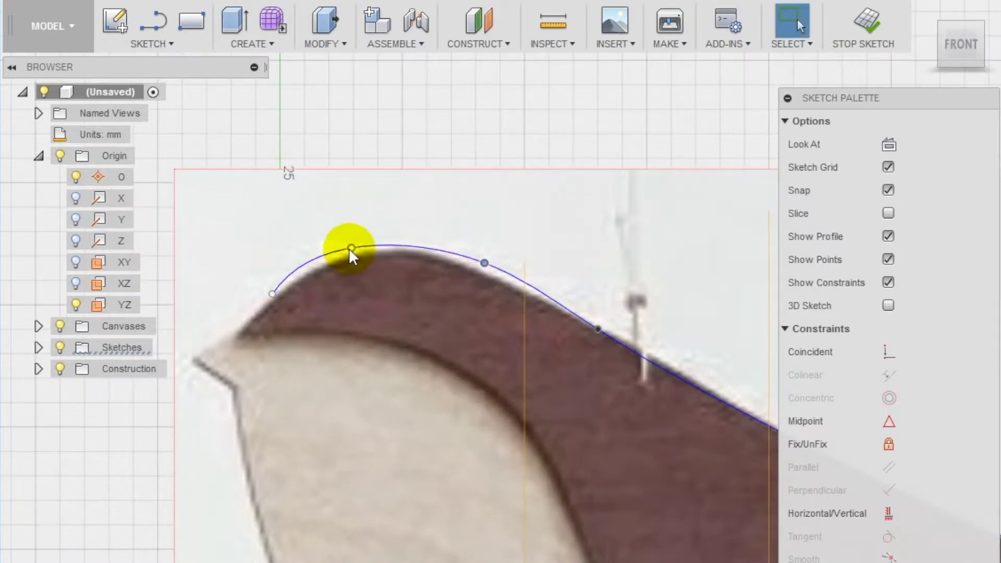
pyautogui.moveTo(350, 248); pyautogui.dragTo(426, 255)
pyautogui.scroll(-3, 358, 316)
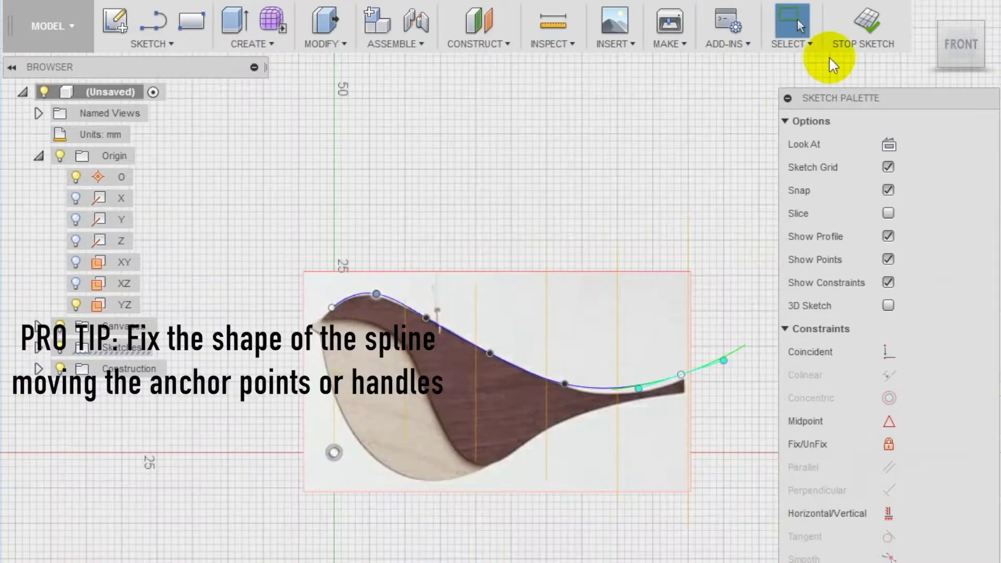
pyautogui.click(863, 24)
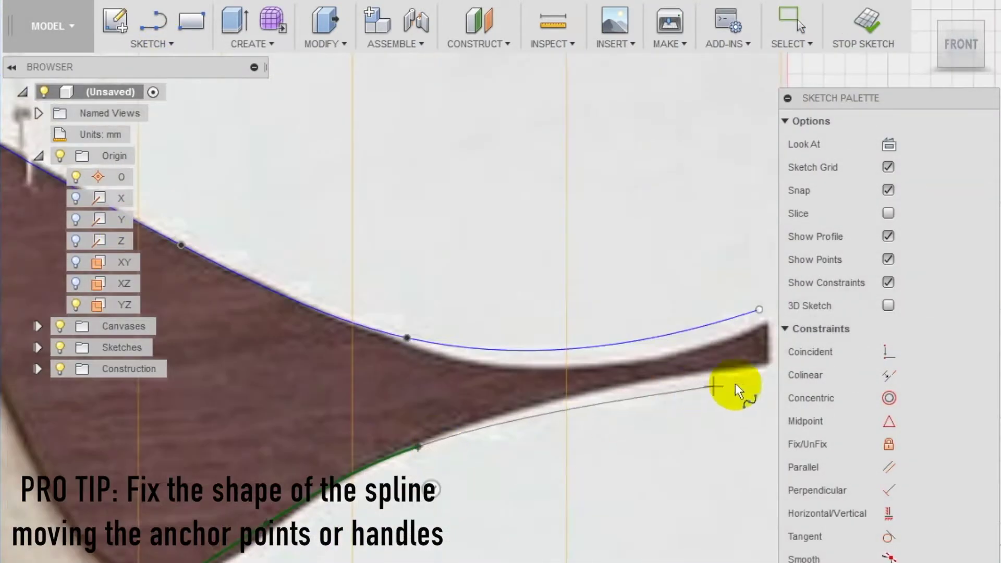
pyautogui.click(735, 385)
pyautogui.press('Escape')
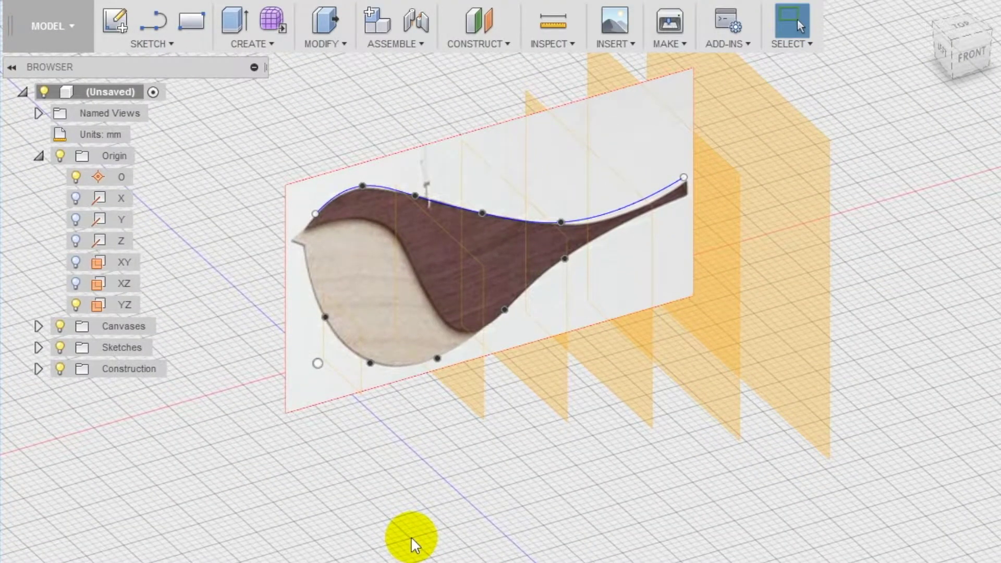
pyautogui.click(61, 324)
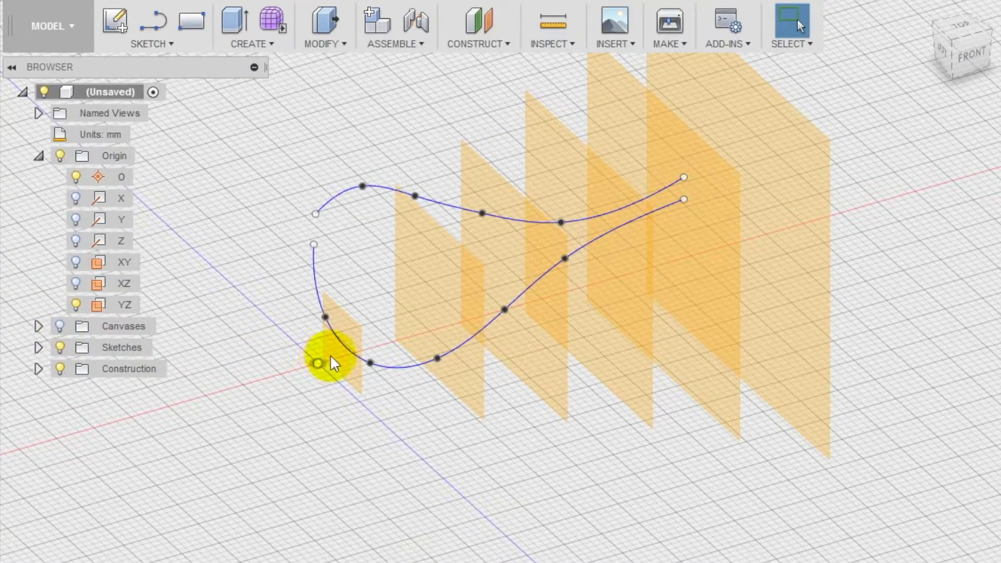
# Draw a centre-diameter head circle on the YZ plane
pyautogui.click(152, 42)
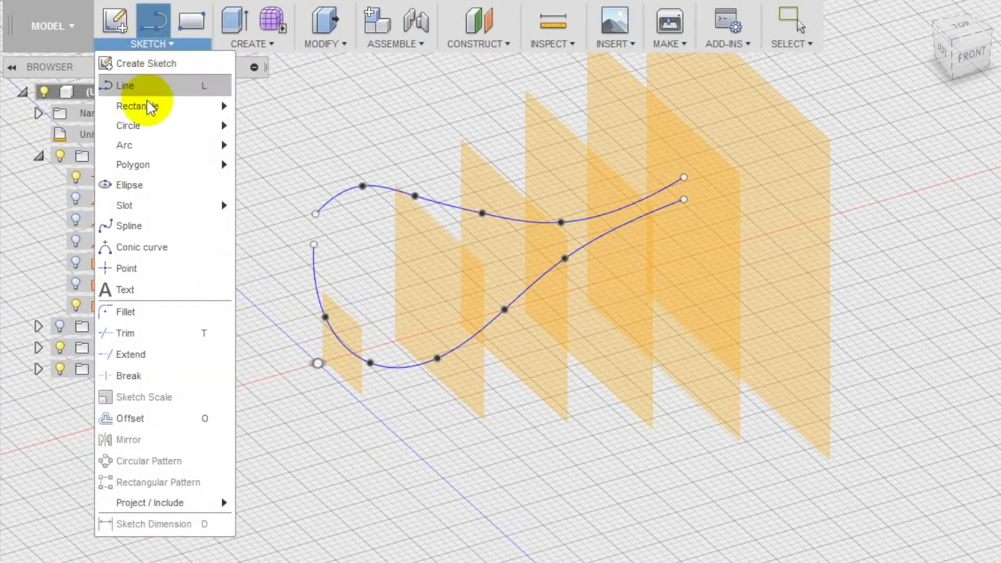
pyautogui.click(138, 36)
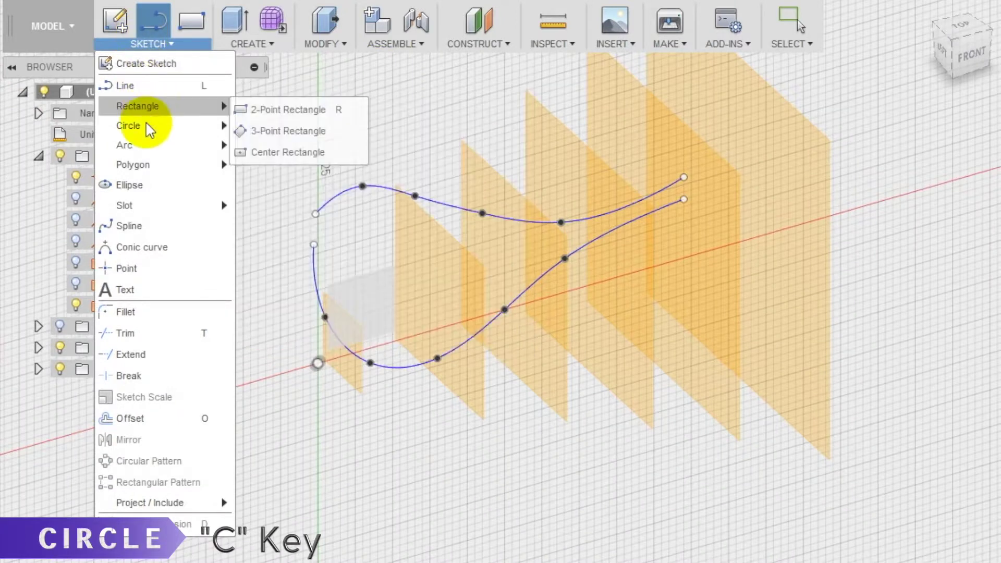
pyautogui.moveTo(146, 125)
pyautogui.click(272, 125)
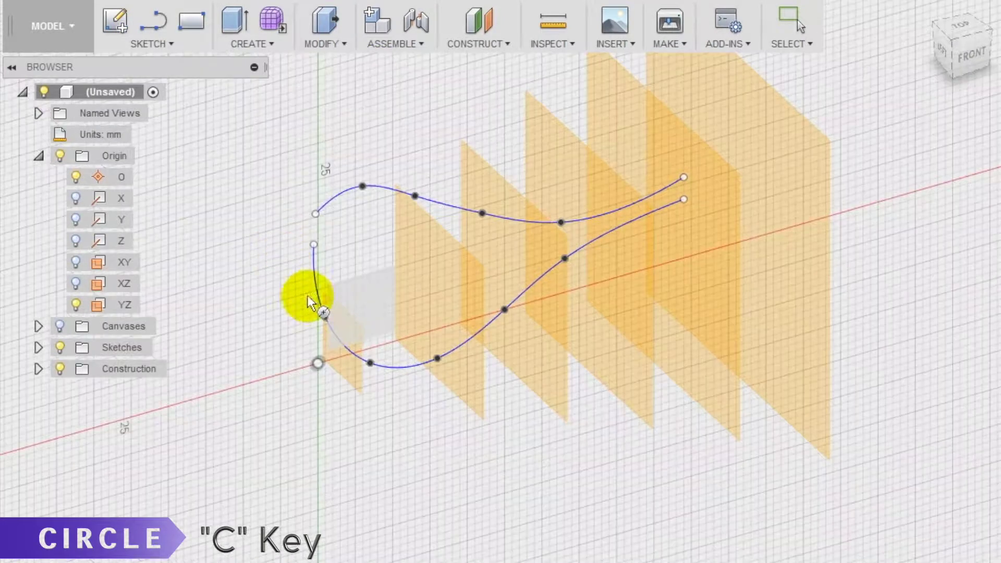
pyautogui.click(341, 364)
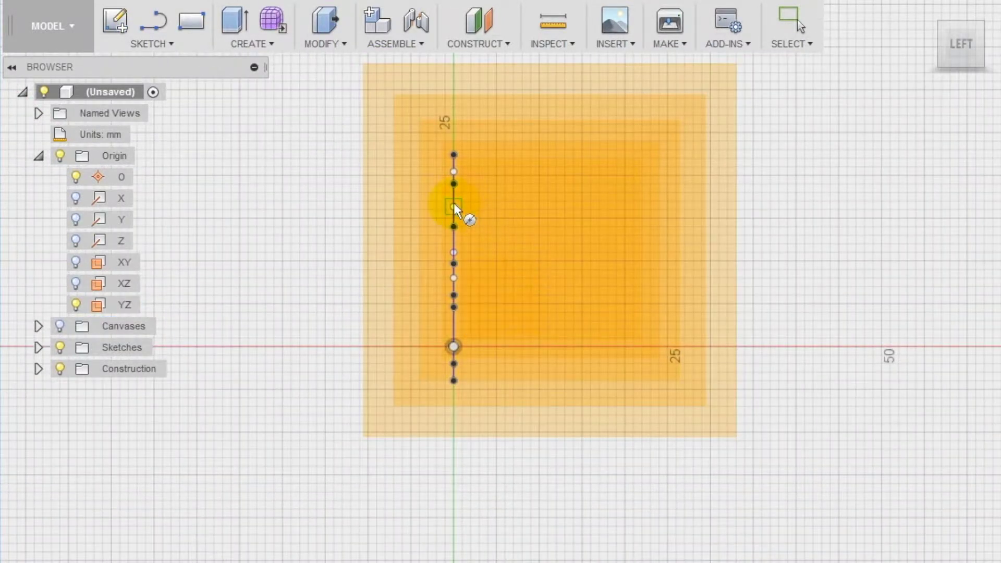
pyautogui.scroll(5, 454, 196)
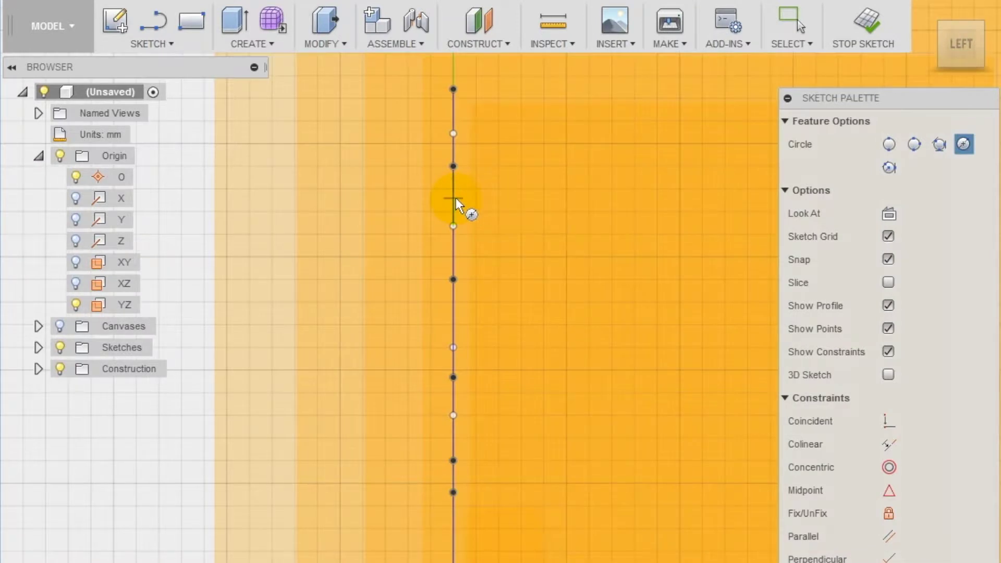
pyautogui.click(456, 198)
pyautogui.click(466, 164)
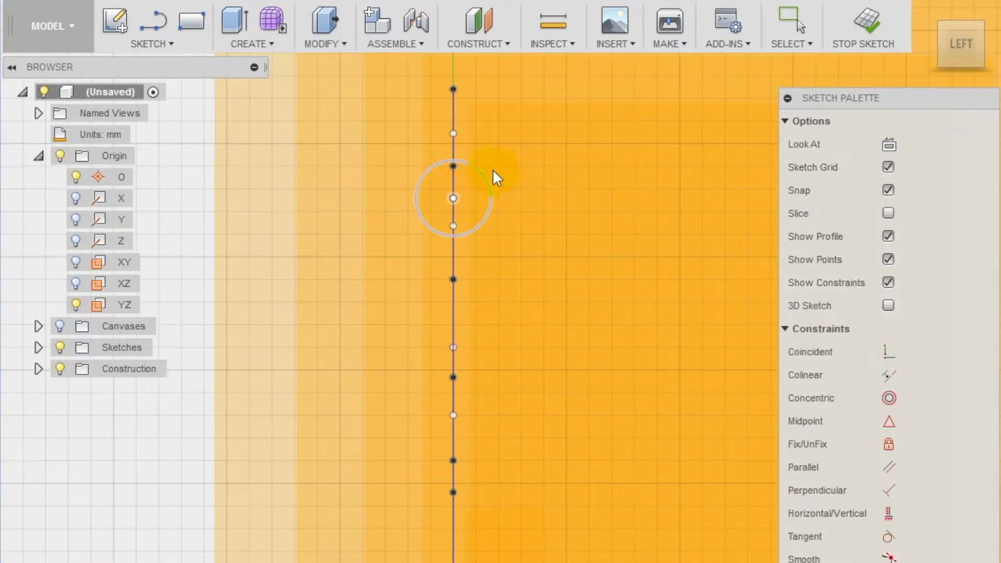
# Move the head circle's centre onto the vertical axis so it touches both outline curves
pyautogui.keyDown('shift'); pyautogui.moveTo(509, 209); pyautogui.dragTo(454, 228, button='middle'); pyautogui.keyUp('shift')
pyautogui.scroll(3, 256, 230)
pyautogui.click(269, 244)
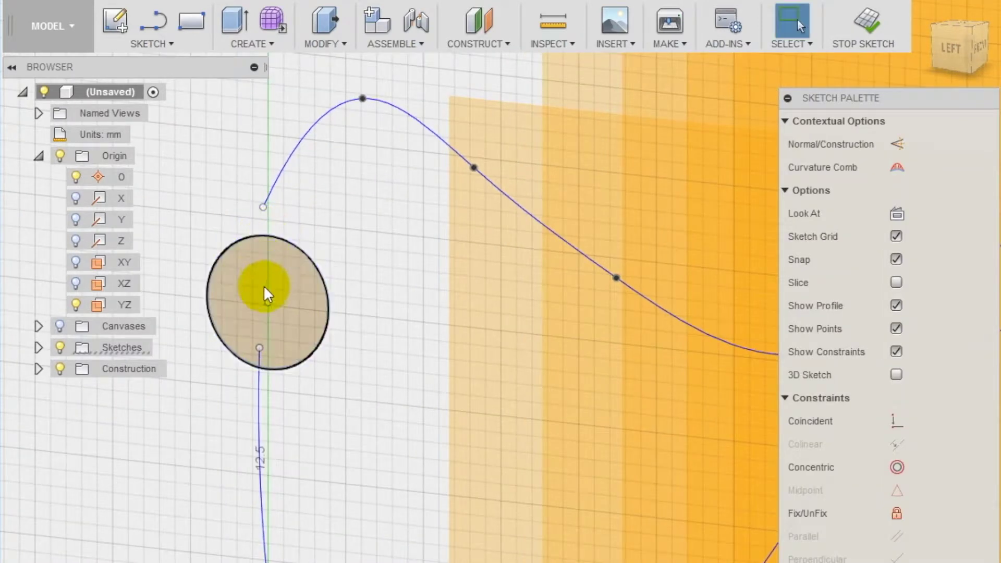
pyautogui.moveTo(268, 301); pyautogui.dragTo(267, 277)
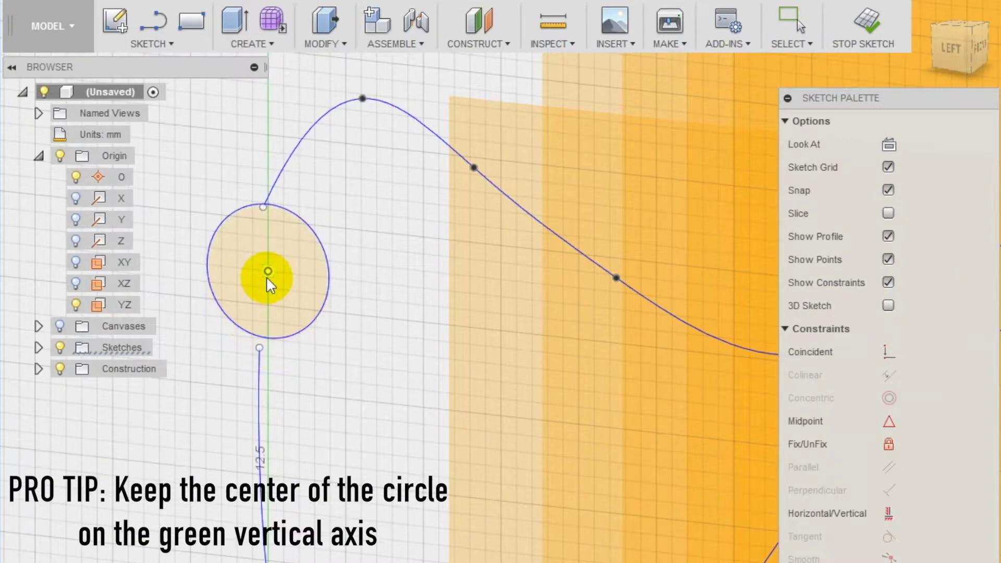
pyautogui.scroll(3, 268, 274)
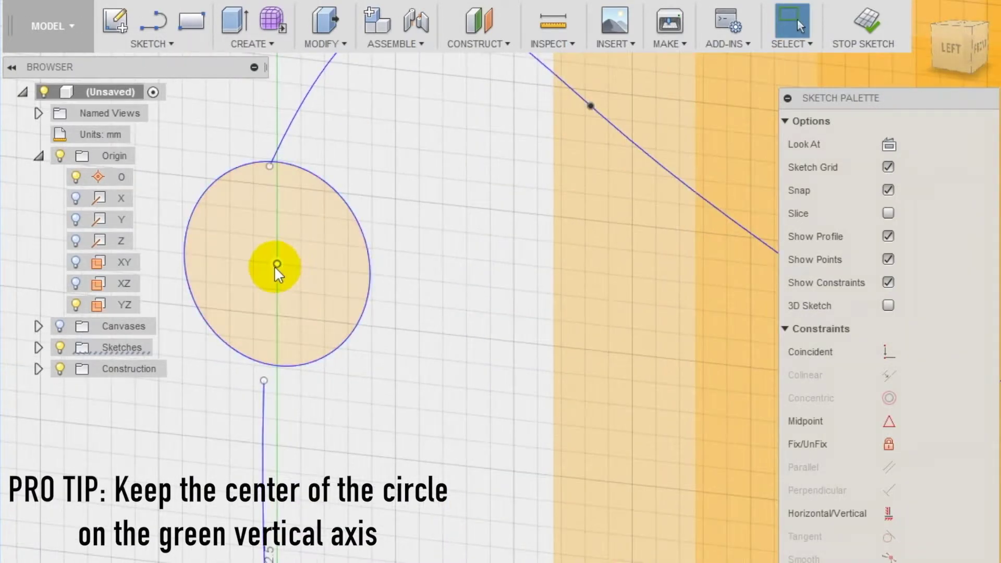
pyautogui.moveTo(276, 266); pyautogui.dragTo(274, 275)
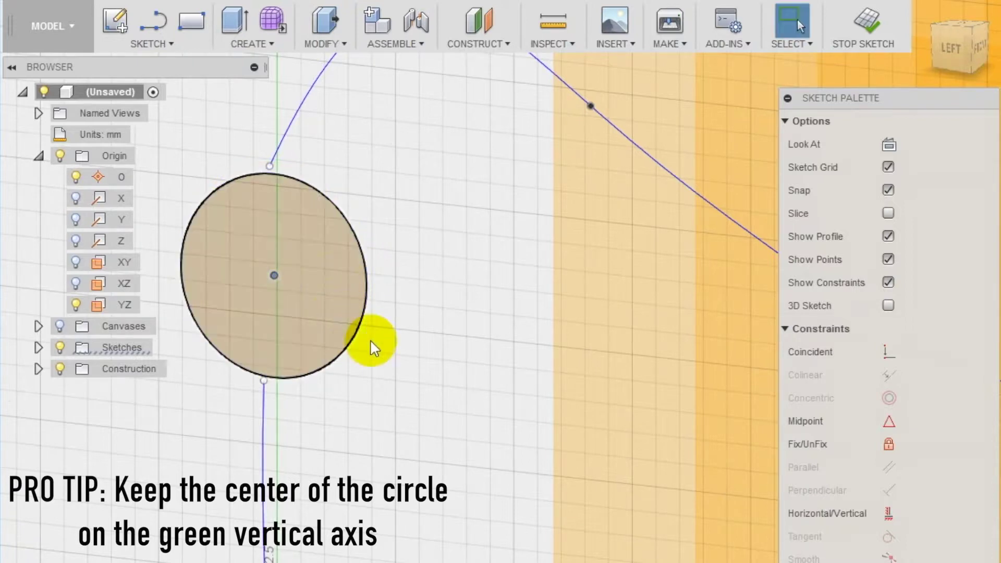
pyautogui.keyDown('shift'); pyautogui.moveTo(370, 339); pyautogui.dragTo(415, 341, button='middle'); pyautogui.keyUp('shift')
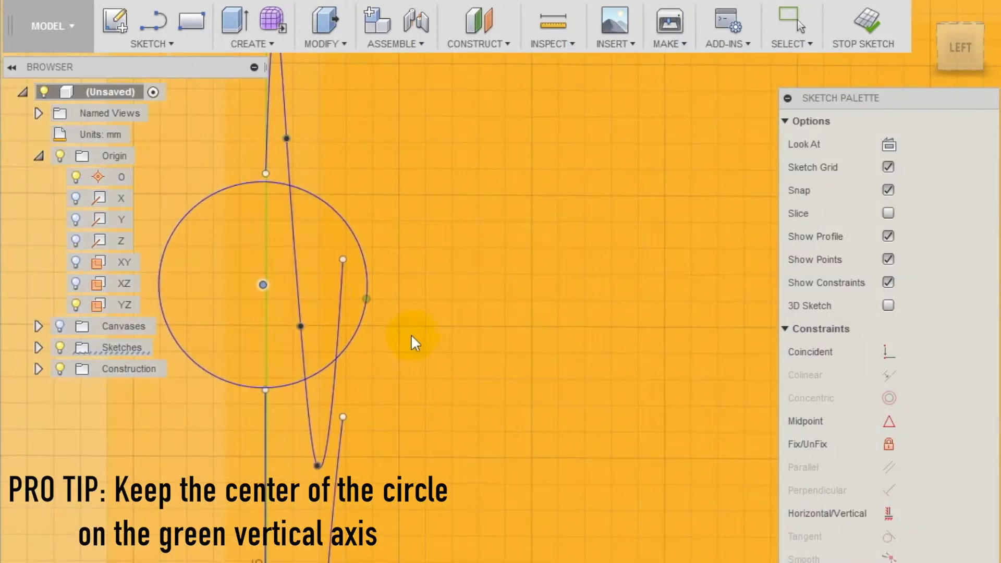
pyautogui.scroll(2, 286, 283)
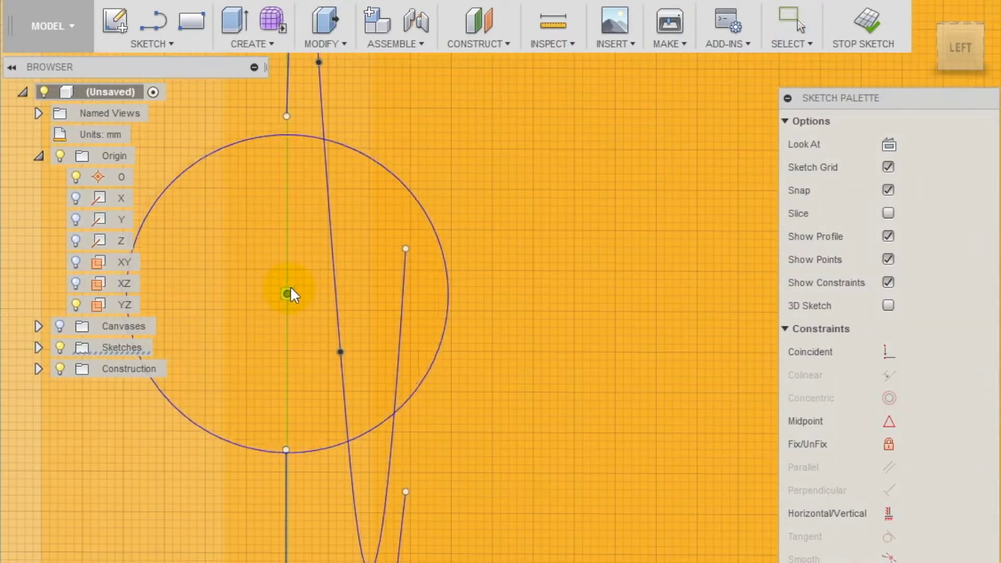
pyautogui.press('Escape')
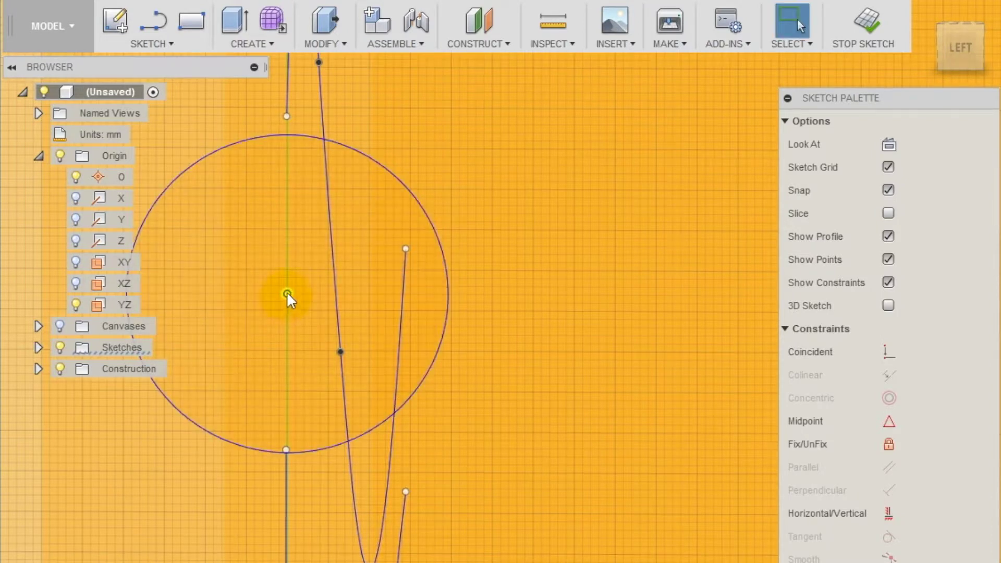
pyautogui.scroll(-1, 376, 263)
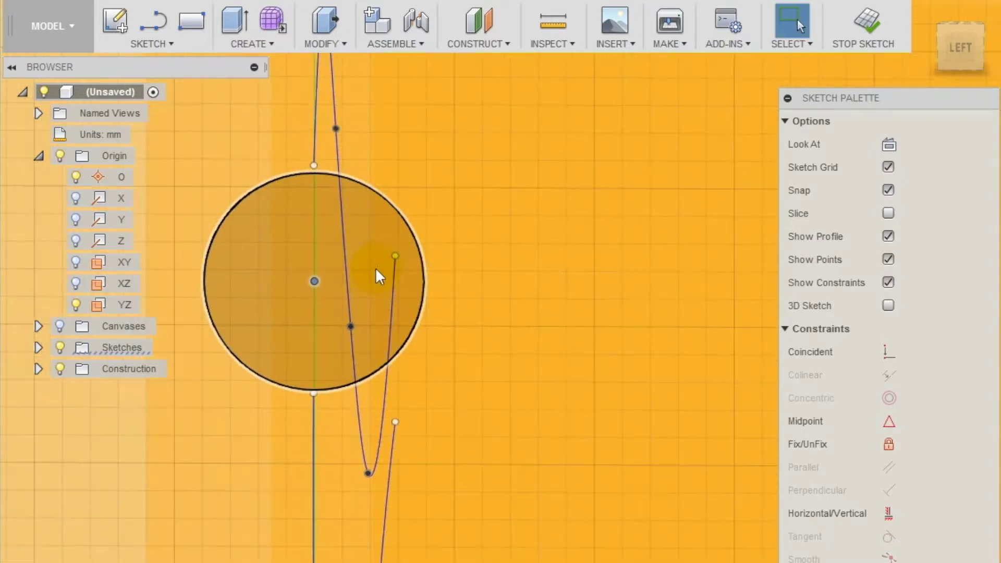
pyautogui.keyDown('shift'); pyautogui.moveTo(520, 339); pyautogui.dragTo(493, 341, button='middle'); pyautogui.keyUp('shift')
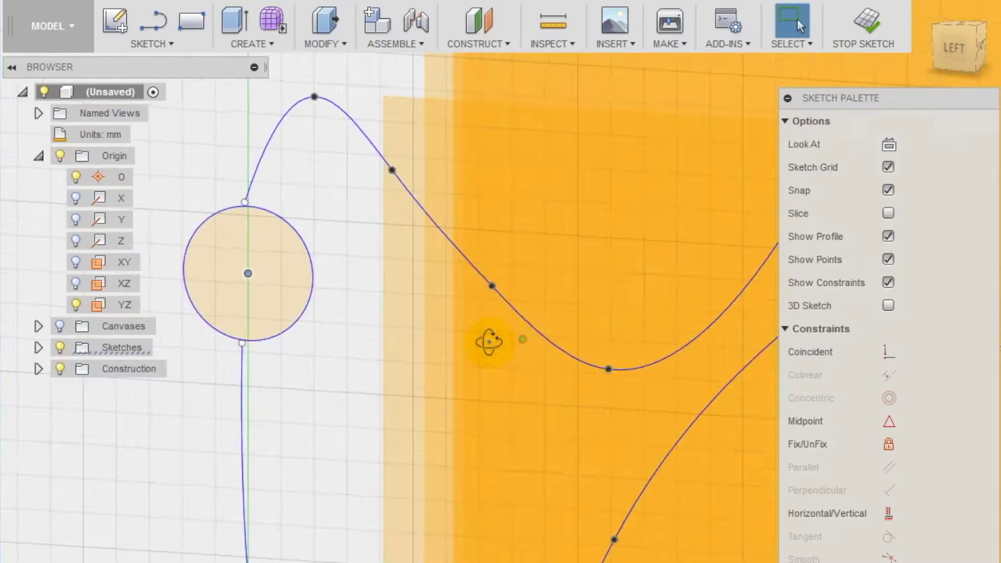
pyautogui.moveTo(489, 341)
pyautogui.mouseDown()
pyautogui.moveTo(463, 346)
pyautogui.moveTo(442, 328)
pyautogui.mouseUp()
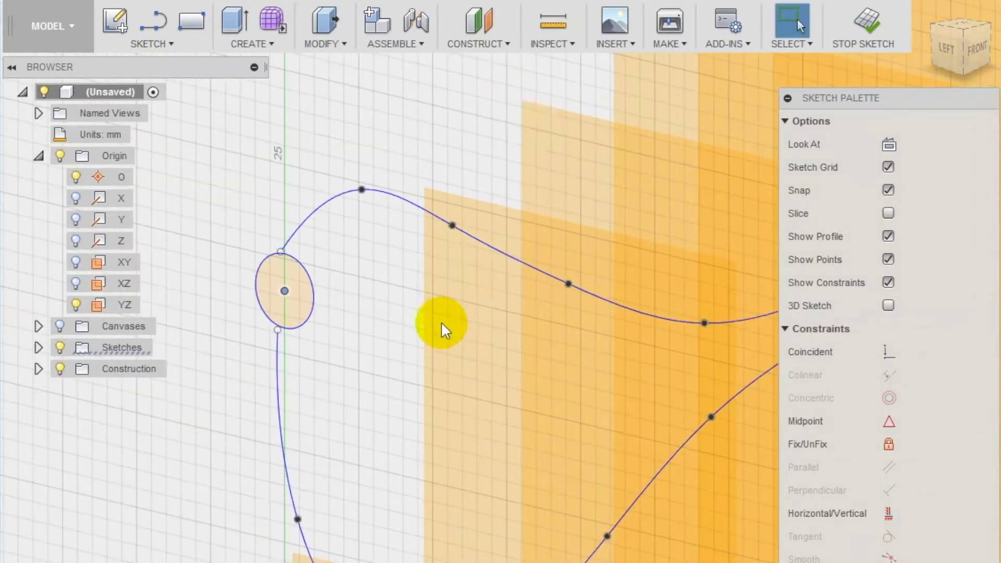
# Finish the head sketch and draw a circle on the next offset plane on the vertical axis
pyautogui.click(857, 40)
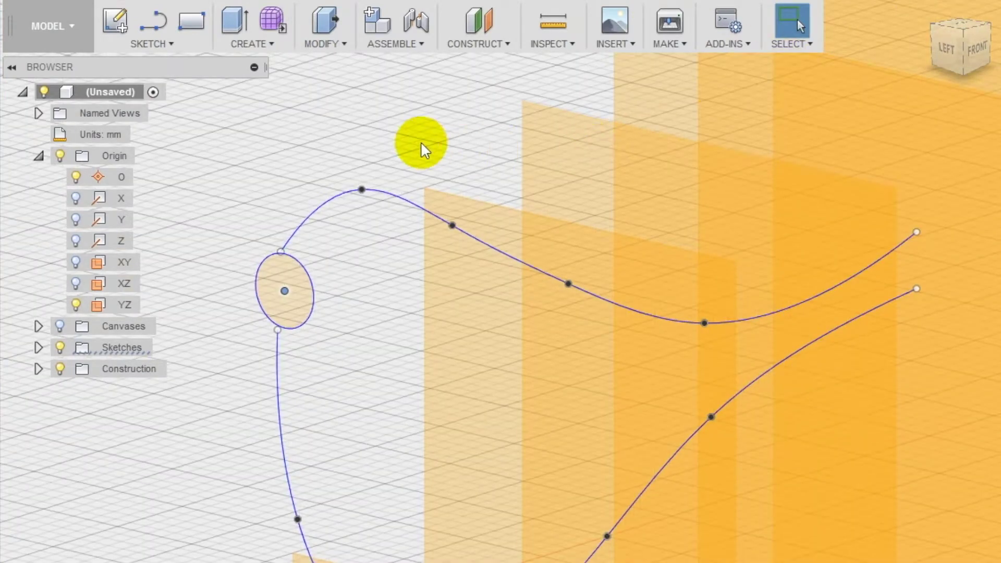
pyautogui.click(167, 52)
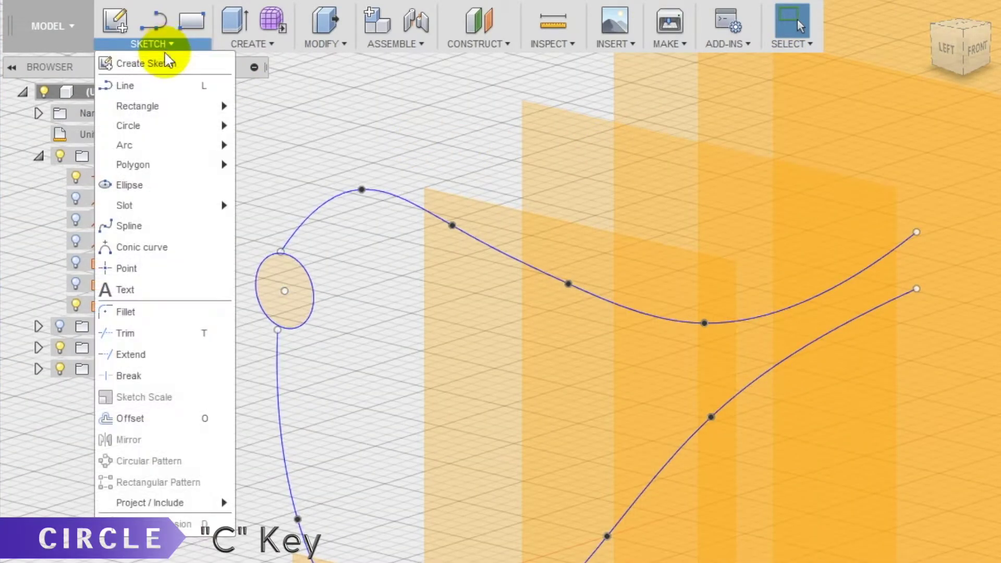
pyautogui.click(285, 134)
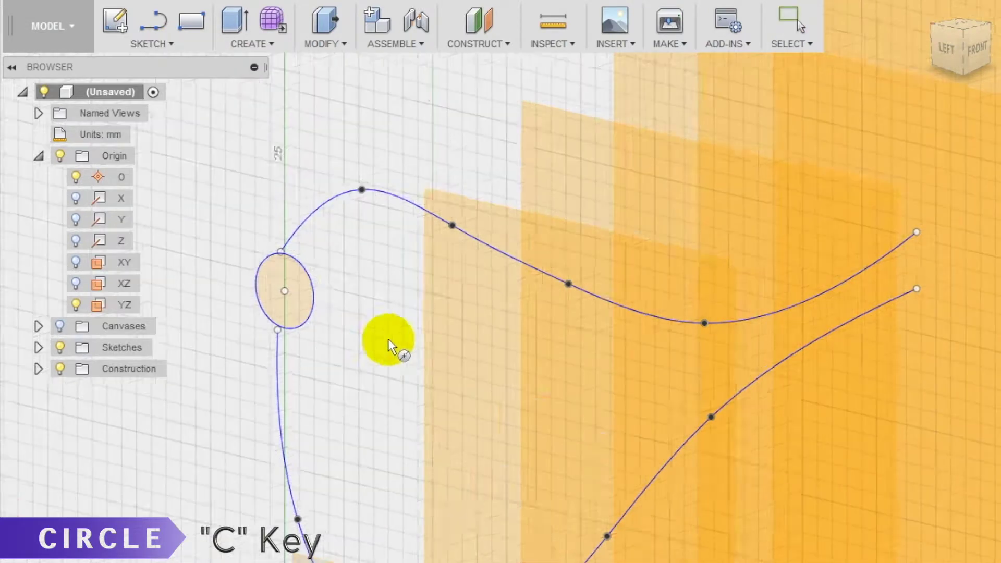
pyautogui.click(437, 359)
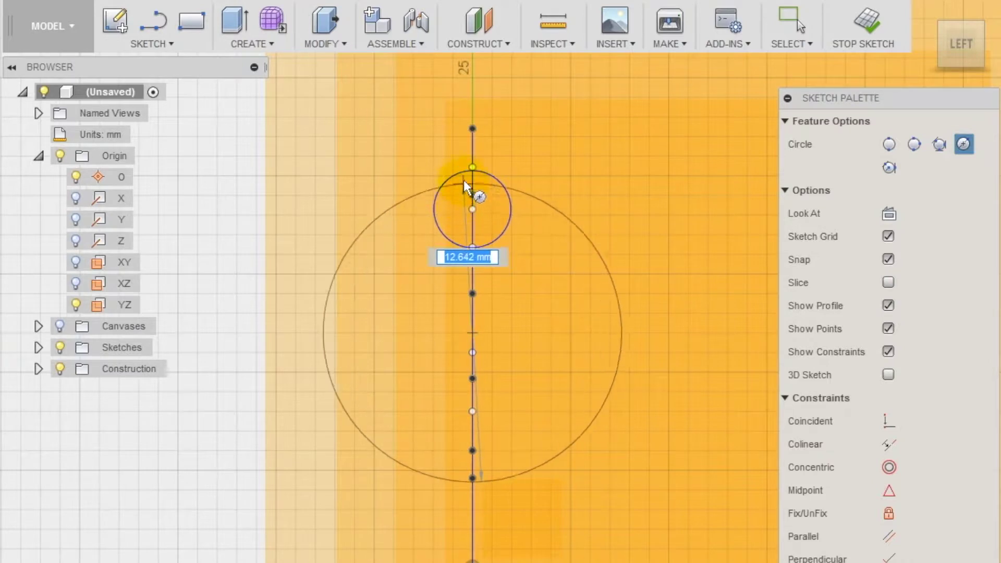
pyautogui.click(468, 156)
pyautogui.press('Escape')
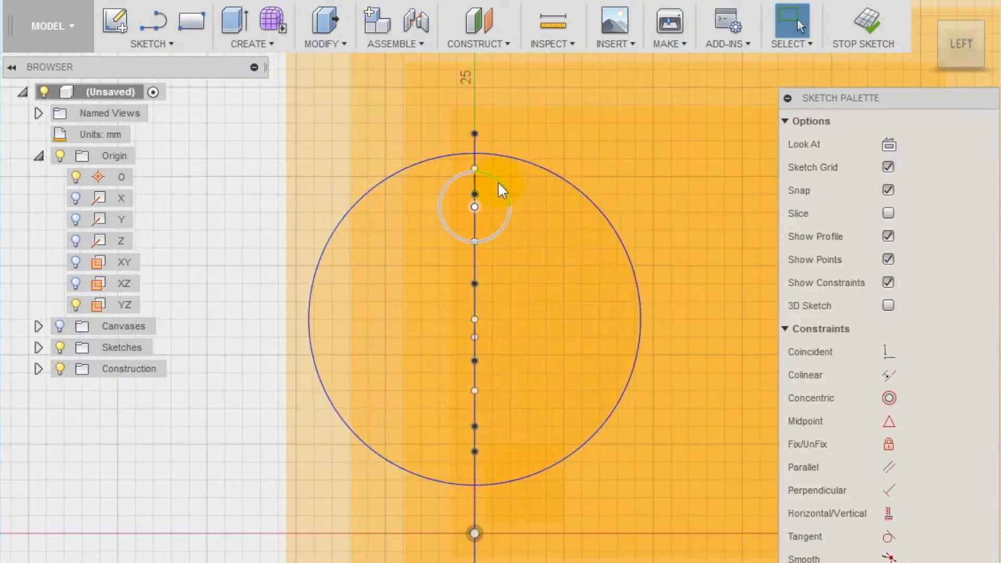
# Fit the large circle between the outline curves, add a smaller fitted circle, and finish the sketch
pyautogui.keyDown('shift'); pyautogui.moveTo(531, 283); pyautogui.dragTo(438, 298, button='middle'); pyautogui.keyUp('shift')
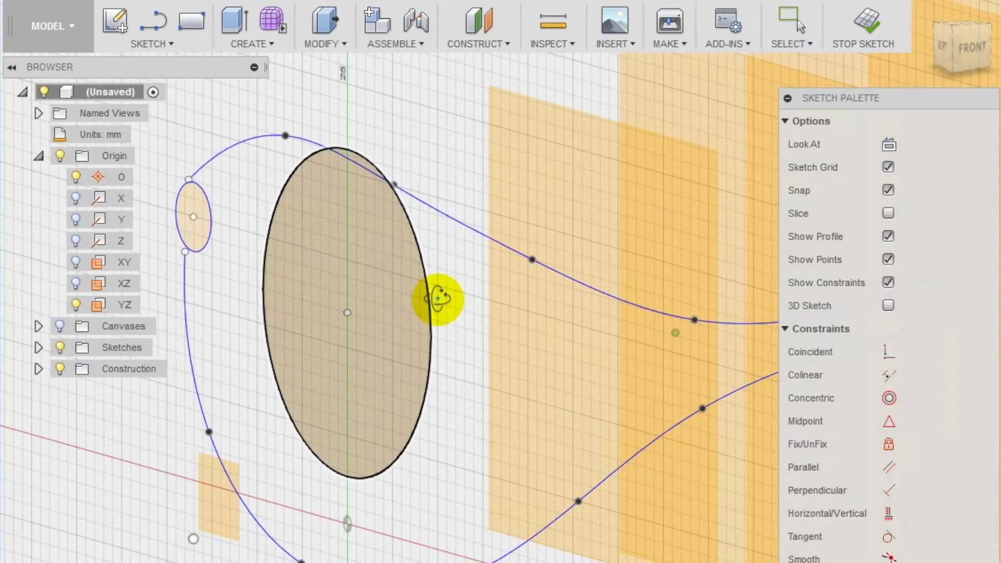
pyautogui.click(347, 313)
pyautogui.moveTo(347, 322); pyautogui.dragTo(346, 354)
pyautogui.moveTo(345, 186); pyautogui.dragTo(344, 156)
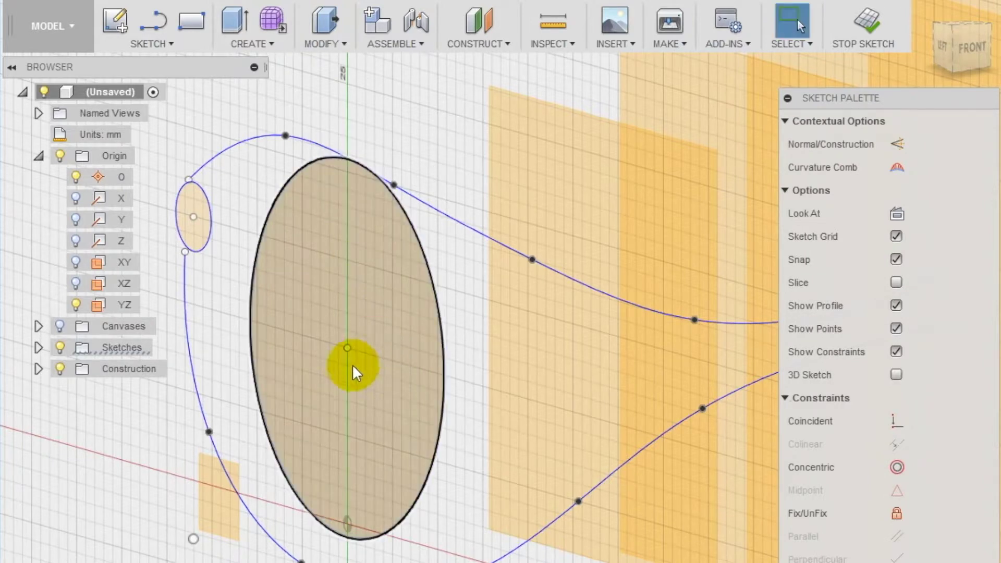
pyautogui.click(347, 365)
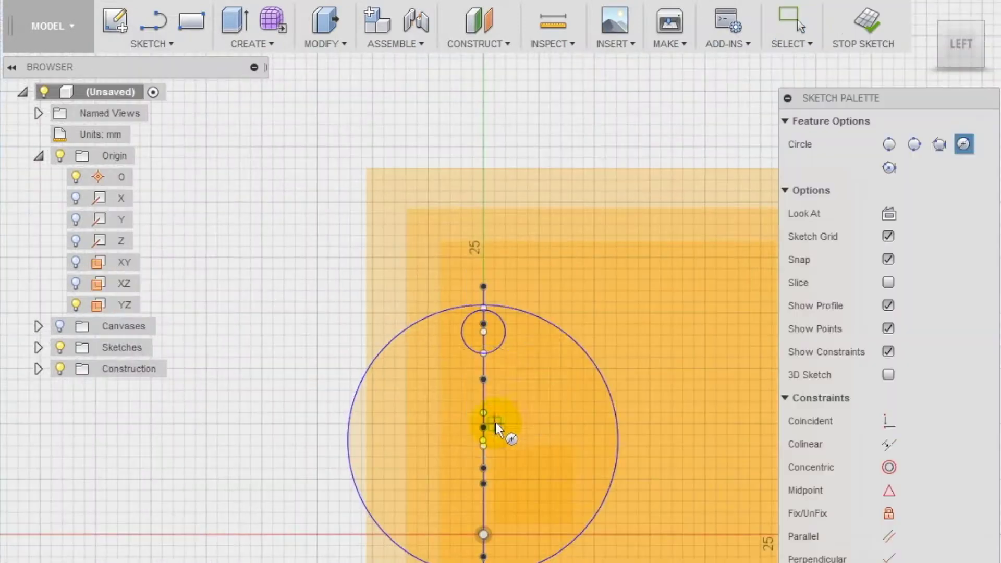
pyautogui.keyDown('shift'); pyautogui.moveTo(502, 429); pyautogui.dragTo(509, 398, button='middle'); pyautogui.keyUp('shift')
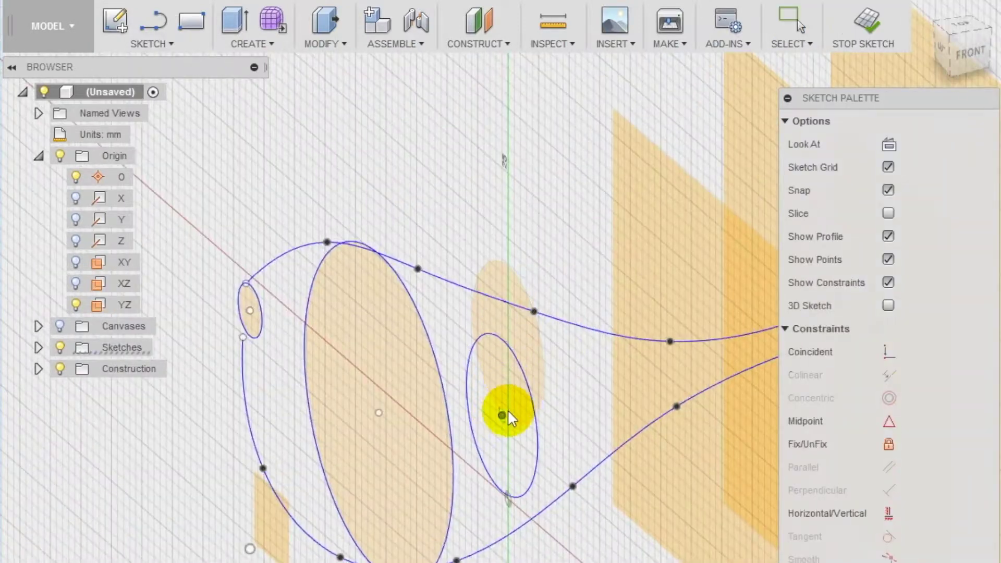
pyautogui.keyDown('shift'); pyautogui.moveTo(509, 415); pyautogui.dragTo(572, 382, button='middle'); pyautogui.keyUp('shift')
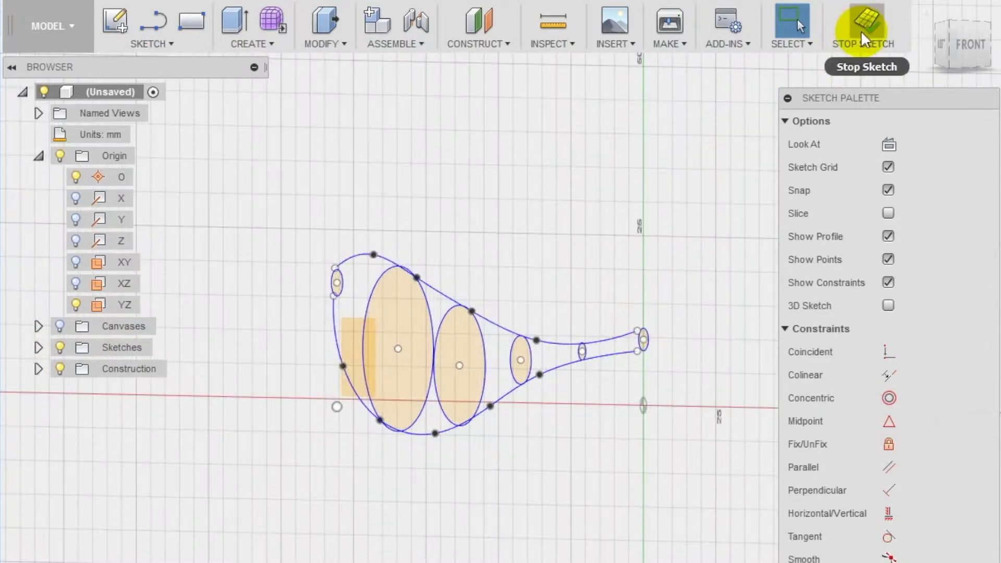
pyautogui.click(862, 39)
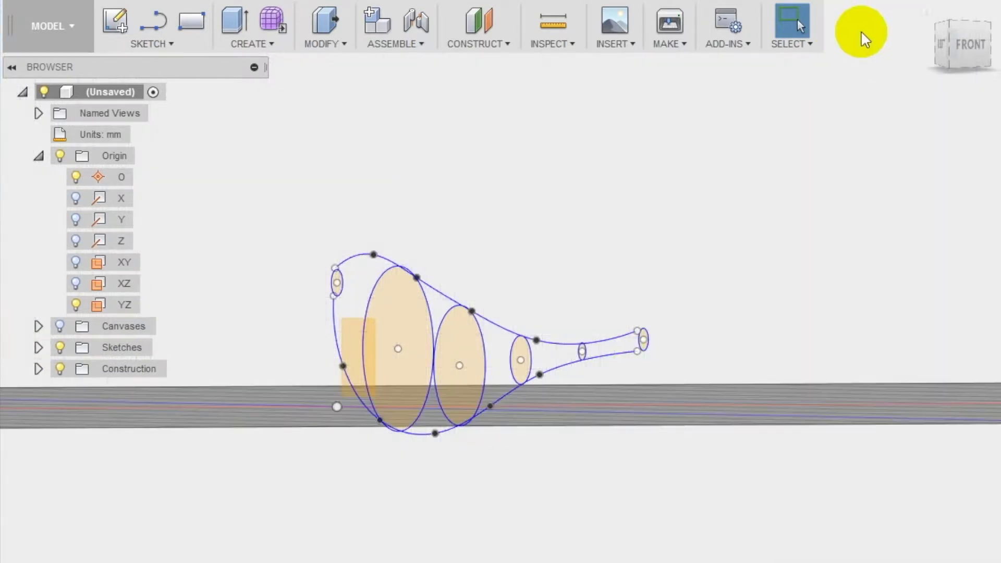
# Start a loft with the small head ellipse and the large ellipse as first profiles
pyautogui.moveTo(608, 252)
pyautogui.keyDown('shift'); pyautogui.mouseDown(button='middle')
pyautogui.moveTo(603, 268)
pyautogui.moveTo(549, 290)
pyautogui.moveTo(638, 273)
pyautogui.moveTo(614, 279)
pyautogui.mouseUp(button='middle'); pyautogui.keyUp('shift')
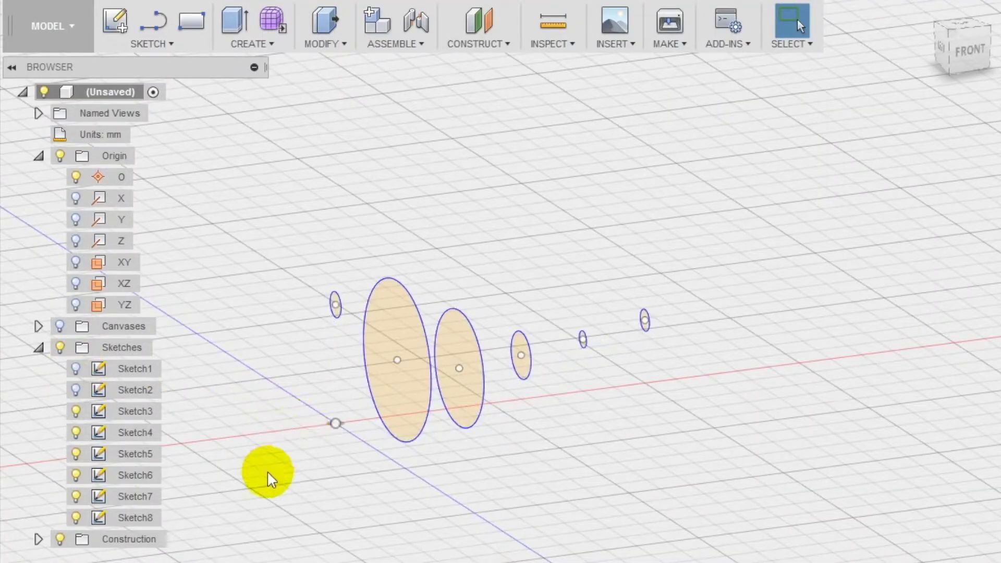
pyautogui.click(38, 347)
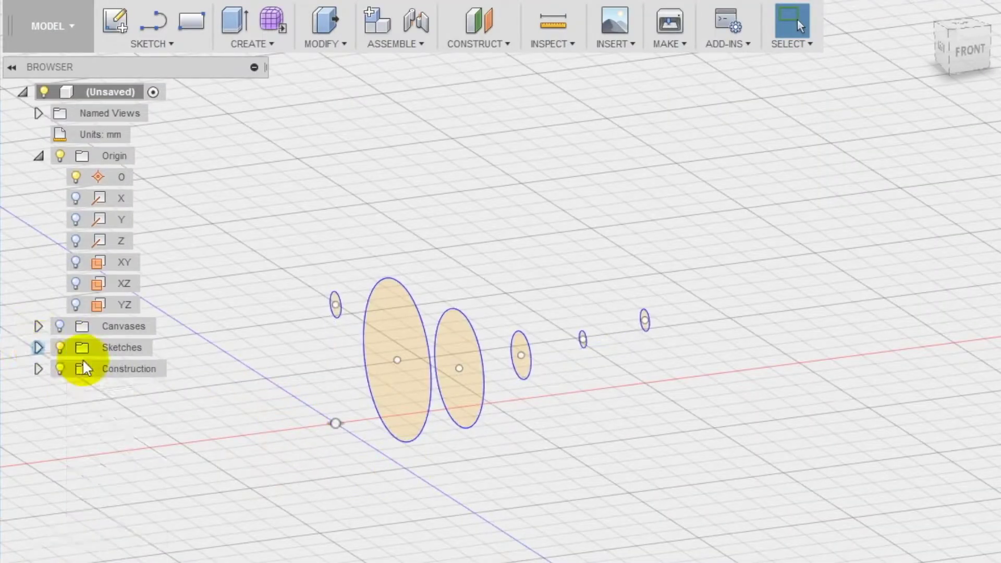
pyautogui.moveTo(424, 462)
pyautogui.keyDown('shift'); pyautogui.mouseDown(button='middle')
pyautogui.moveTo(469, 462)
pyautogui.moveTo(424, 467)
pyautogui.mouseUp(button='middle'); pyautogui.keyUp('shift')
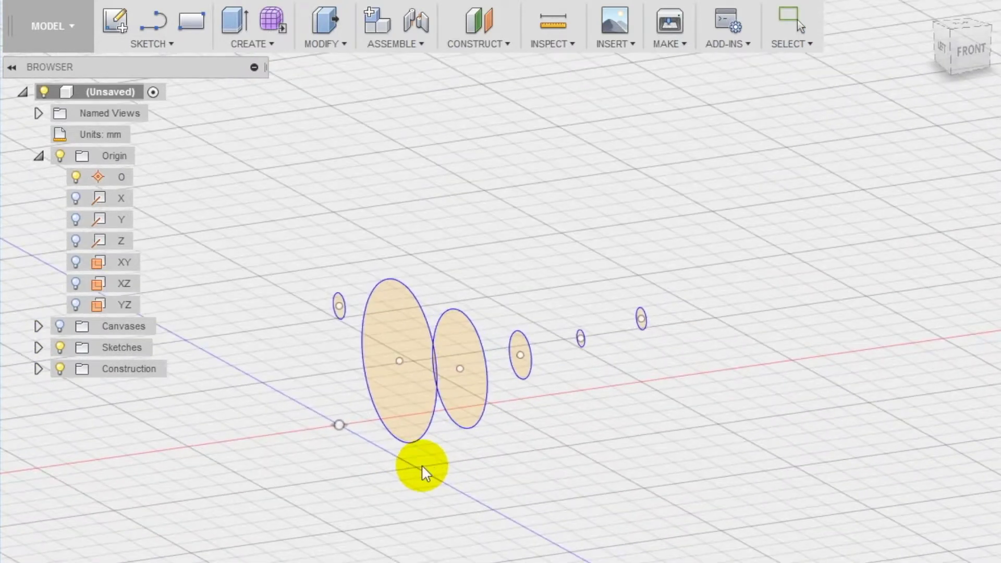
pyautogui.click(248, 46)
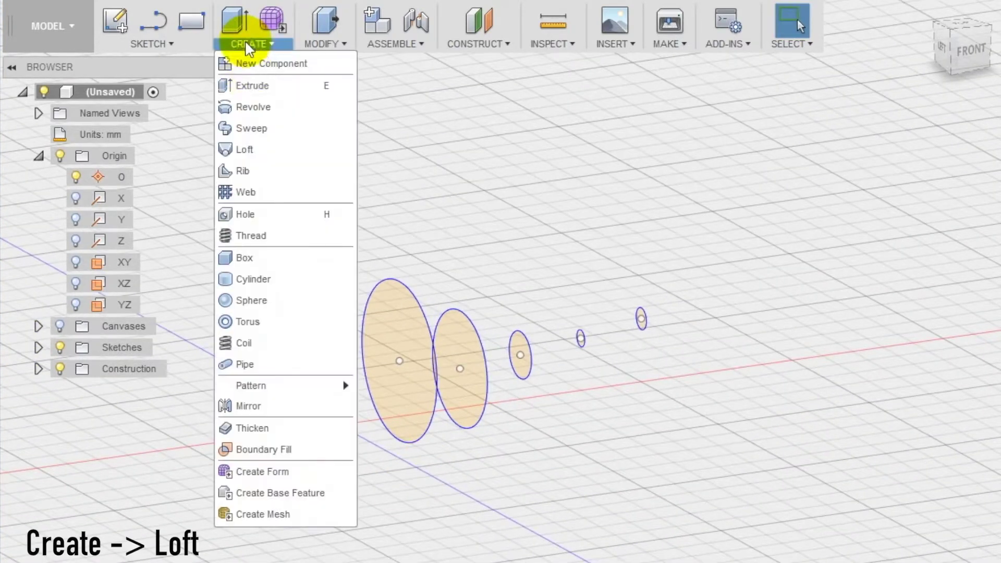
pyautogui.click(254, 150)
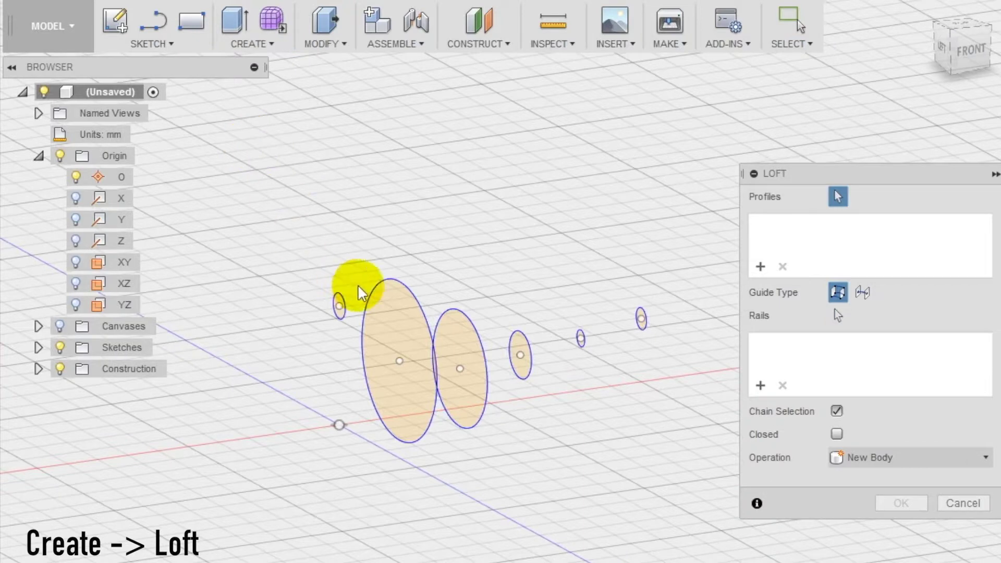
pyautogui.scroll(3, 360, 292)
pyautogui.scroll(2, 344, 308)
pyautogui.click(322, 308)
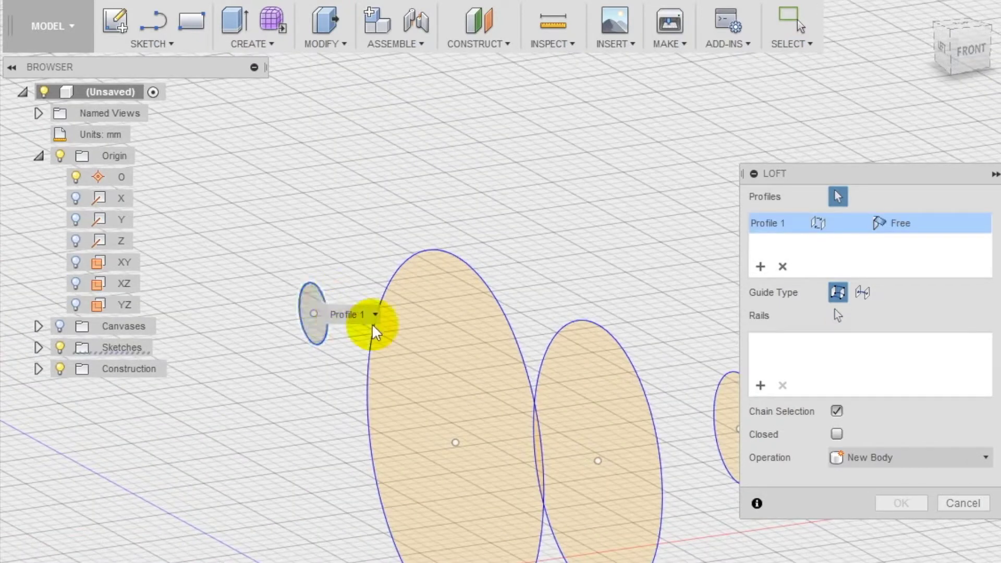
pyautogui.click(458, 334)
# Add the third through sixth ellipses to the loft, ending at the tail
pyautogui.scroll(-2, 458, 333)
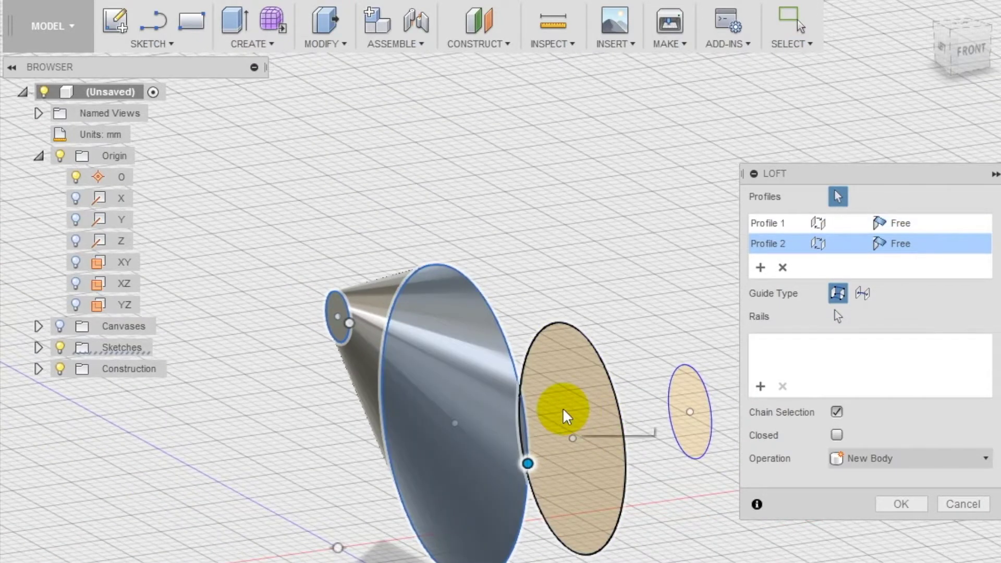
pyautogui.click(565, 414)
pyautogui.scroll(-2, 482, 400)
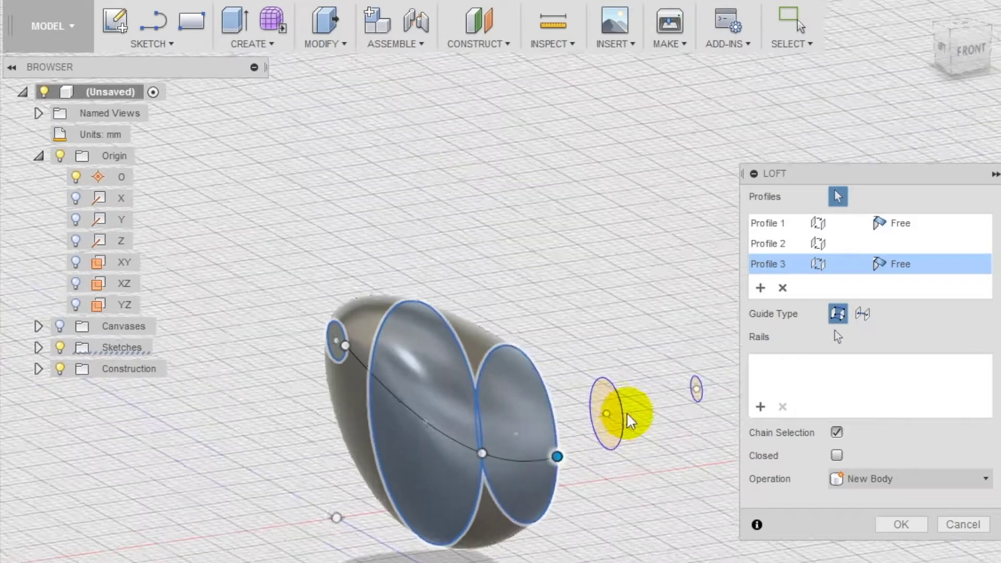
pyautogui.click(620, 415)
pyautogui.scroll(1, 627, 416)
pyautogui.keyDown('shift'); pyautogui.moveTo(636, 434); pyautogui.dragTo(448, 432, button='middle'); pyautogui.keyUp('shift')
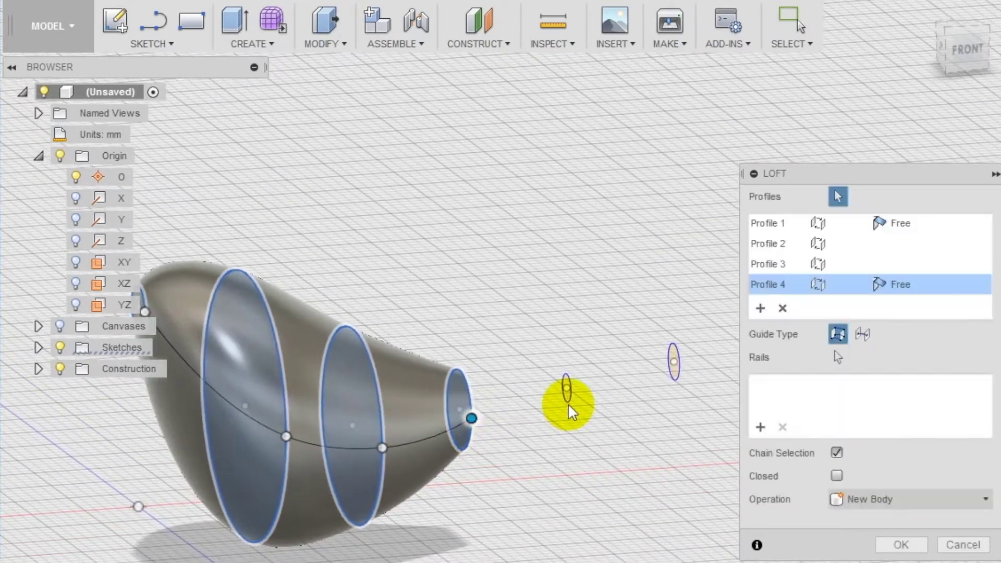
pyautogui.scroll(3, 570, 369)
pyautogui.click(560, 376)
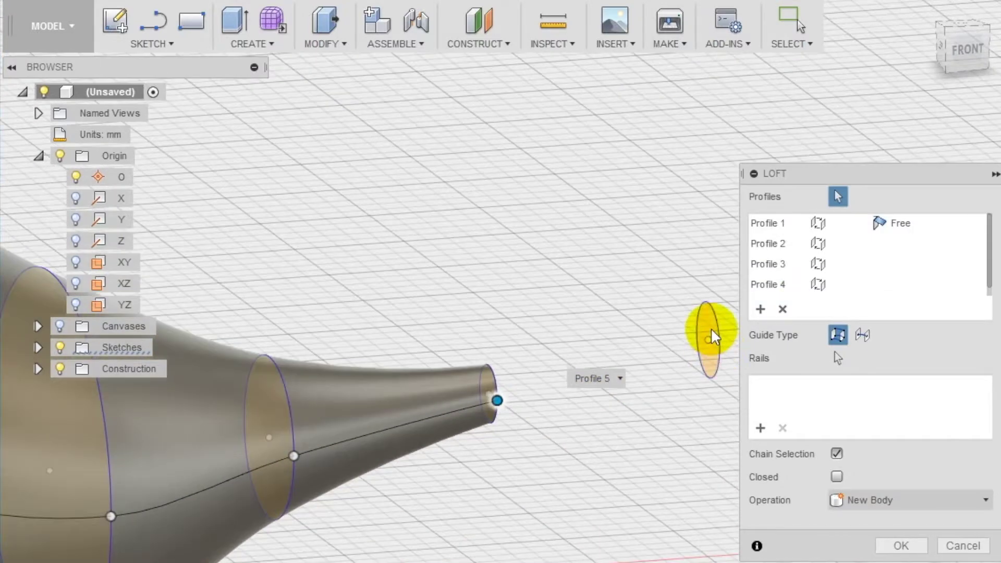
pyautogui.click(729, 332)
pyautogui.scroll(1, 714, 336)
pyautogui.scroll(-3, 637, 375)
pyautogui.keyDown('shift'); pyautogui.moveTo(637, 376); pyautogui.dragTo(484, 405, button='middle'); pyautogui.keyUp('shift')
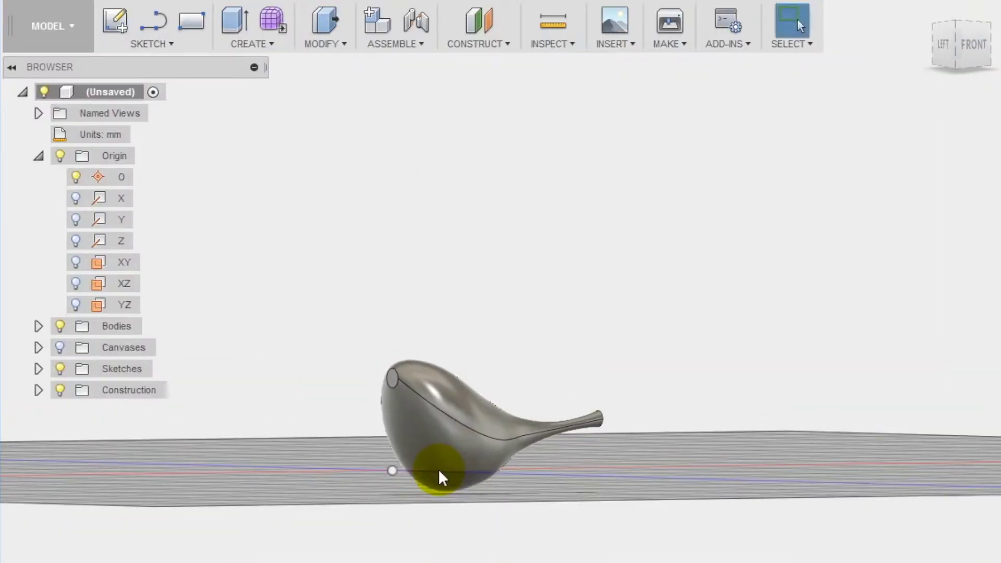
# Sketch a circle filling the beak end face of the body
pyautogui.scroll(8, 435, 415)
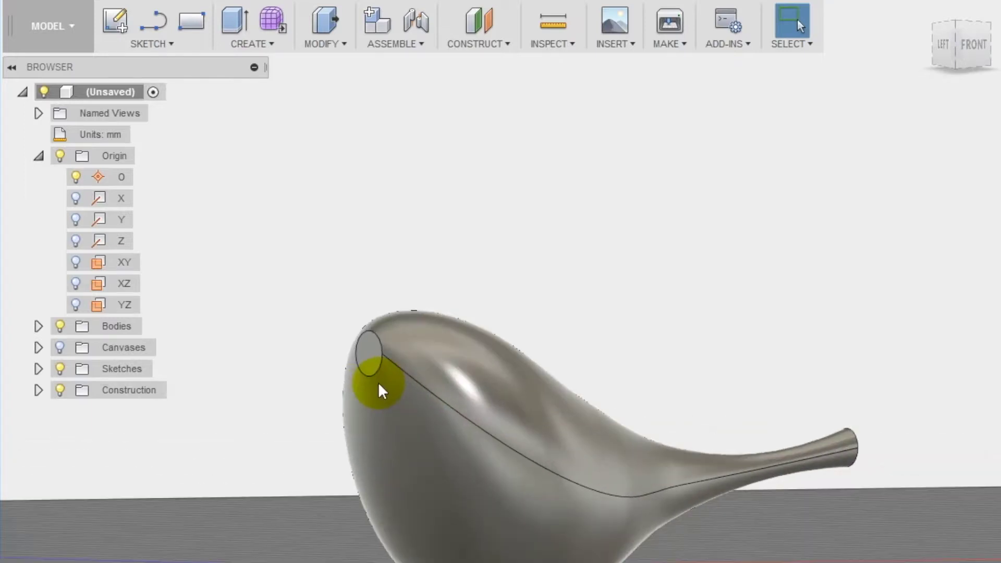
pyautogui.click(156, 44)
pyautogui.moveTo(162, 138)
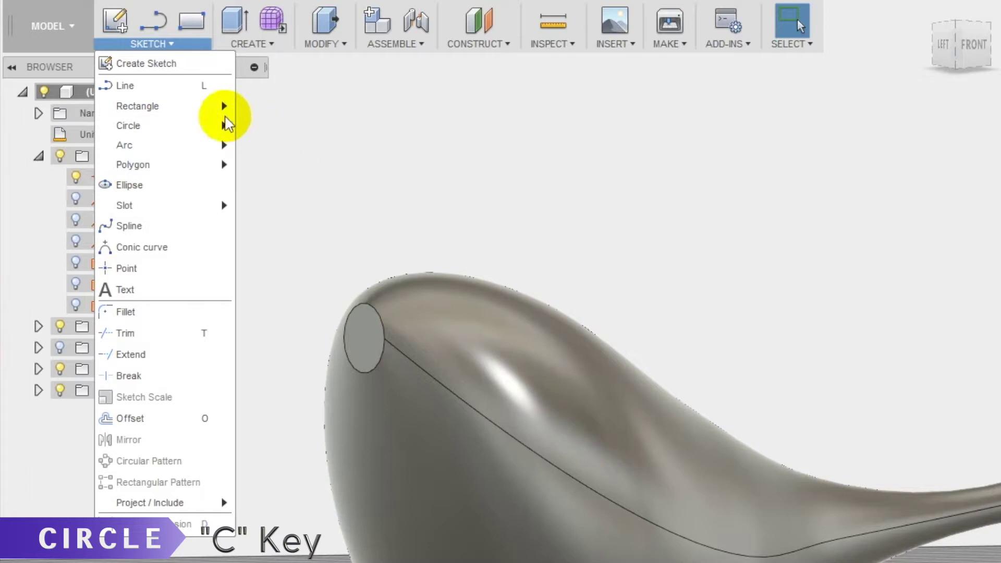
pyautogui.click(260, 128)
pyautogui.click(358, 319)
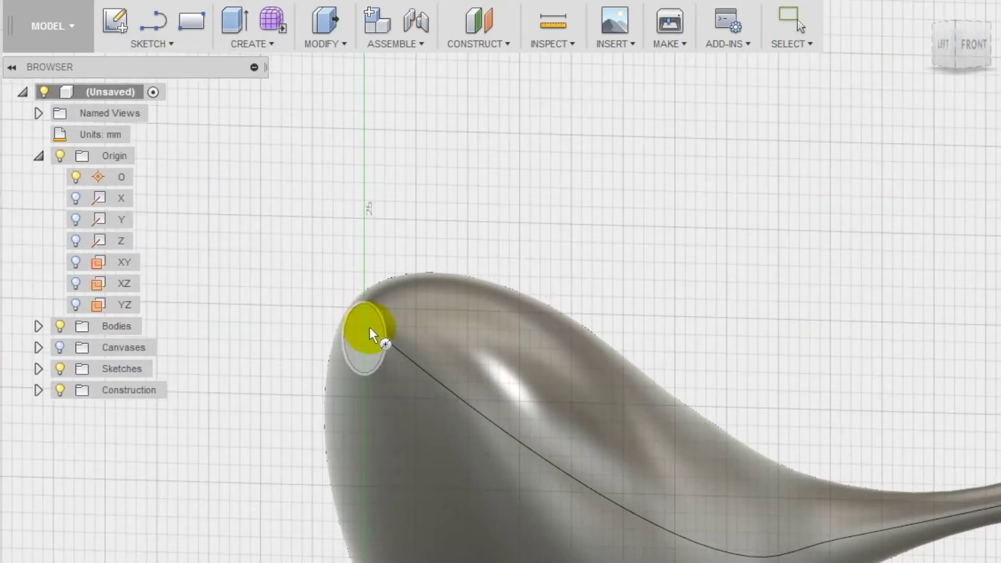
pyautogui.scroll(4, 504, 327)
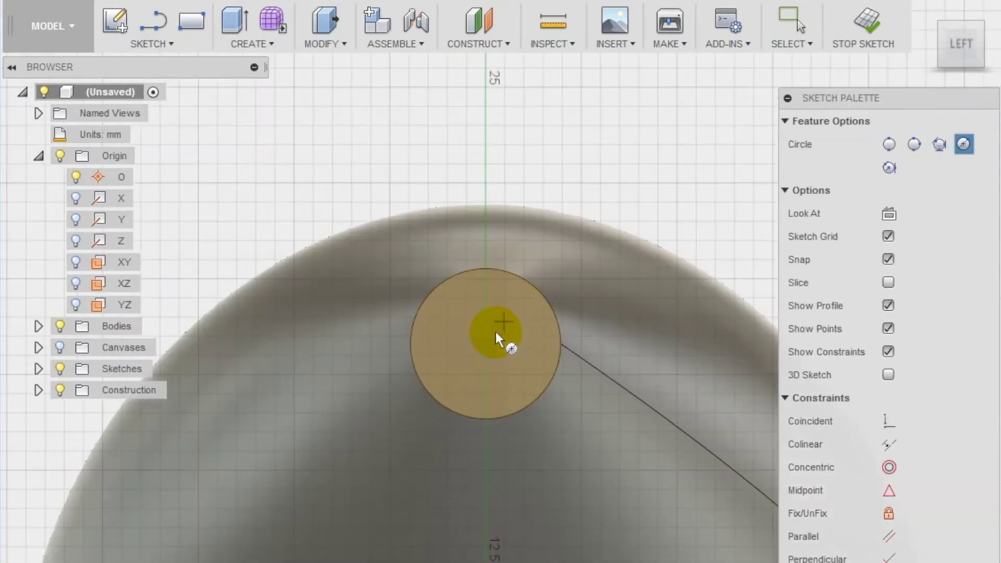
pyautogui.click(489, 272)
pyautogui.press('Escape')
pyautogui.keyDown('shift'); pyautogui.moveTo(496, 268); pyautogui.dragTo(448, 301, button='middle'); pyautogui.keyUp('shift')
# Extrude the beak circle 5 mm with a −30° taper, joined to the body
pyautogui.click(260, 42)
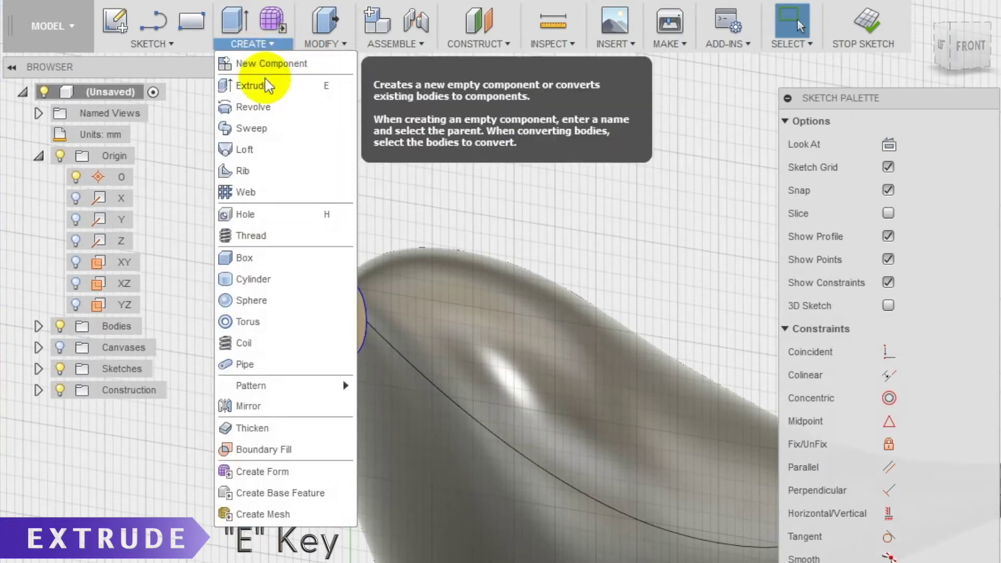
pyautogui.click(261, 81)
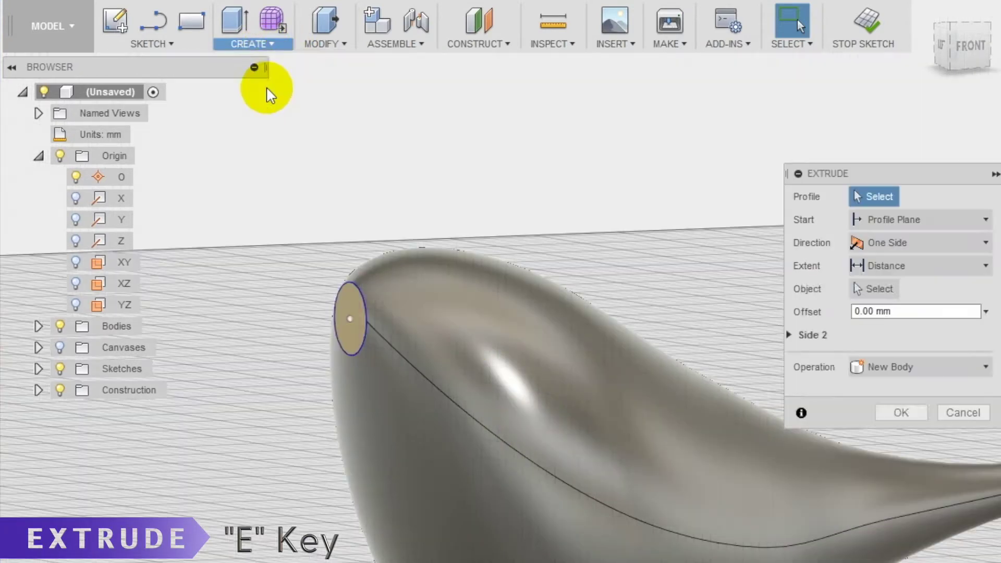
pyautogui.click(344, 308)
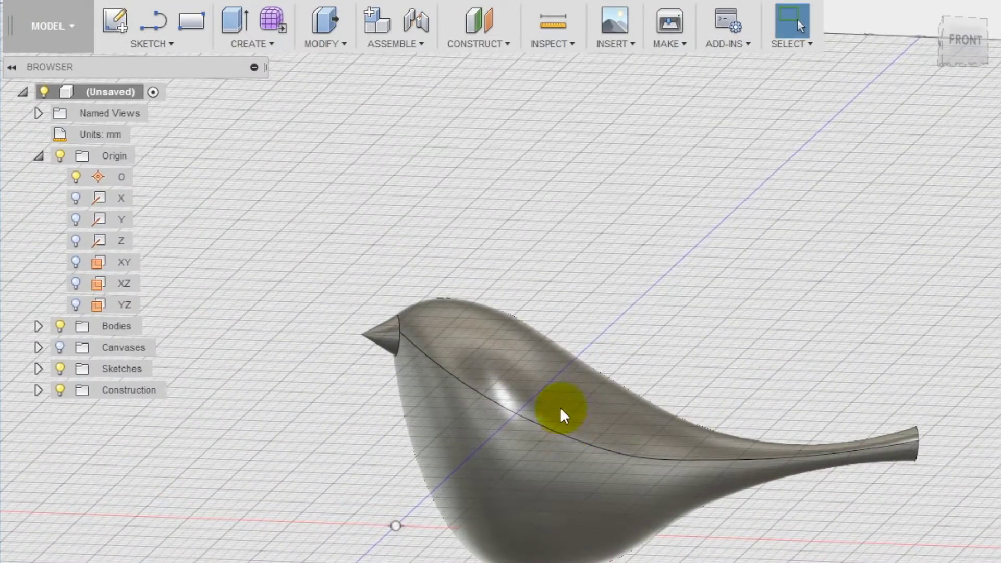
# Sketch a 2-point rectangle on the XY plane spanning the bird's underside
pyautogui.click(167, 47)
pyautogui.moveTo(219, 106)
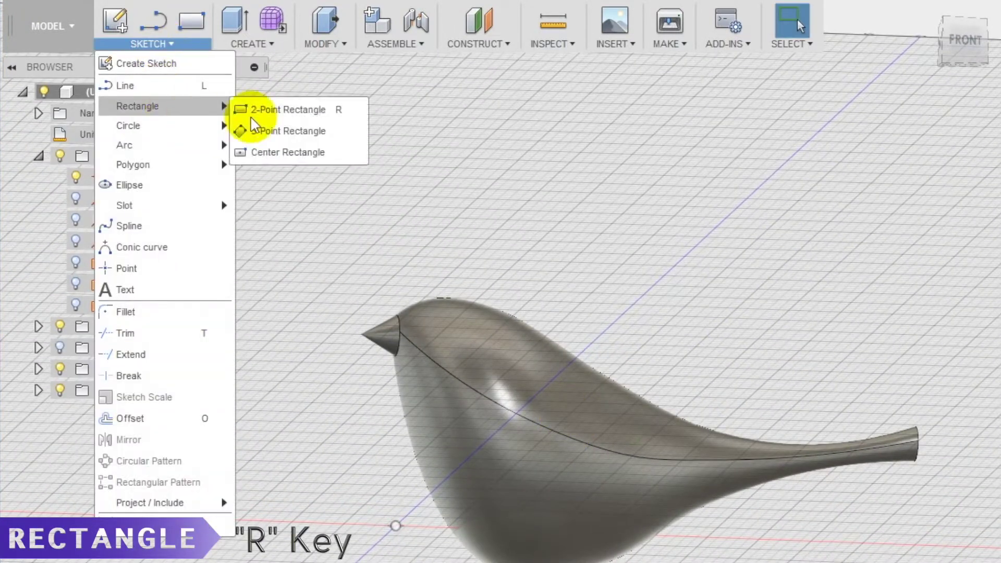
pyautogui.click(276, 107)
pyautogui.keyDown('shift'); pyautogui.moveTo(282, 117); pyautogui.dragTo(67, 313, button='middle'); pyautogui.keyUp('shift')
pyautogui.click(78, 264)
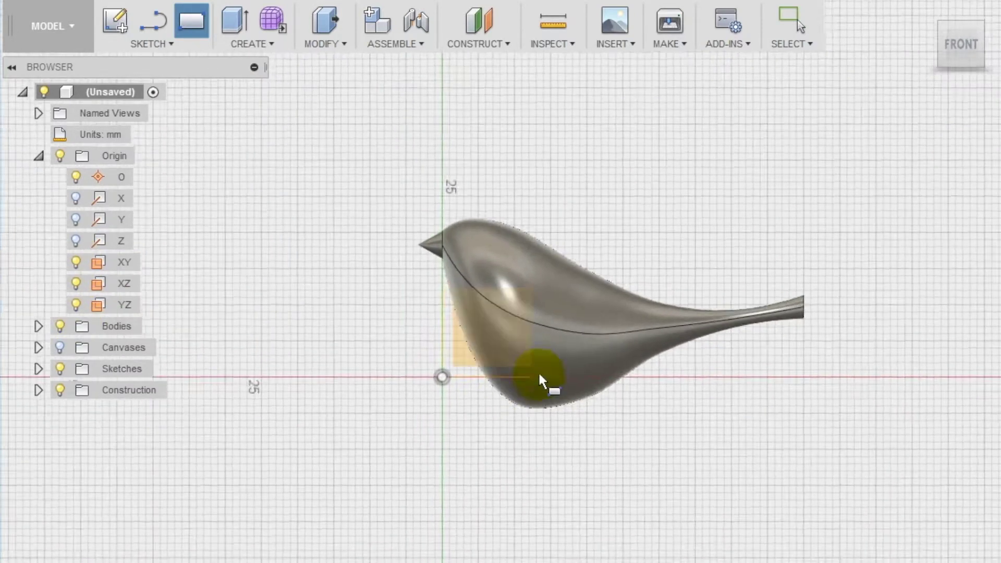
pyautogui.scroll(5, 576, 426)
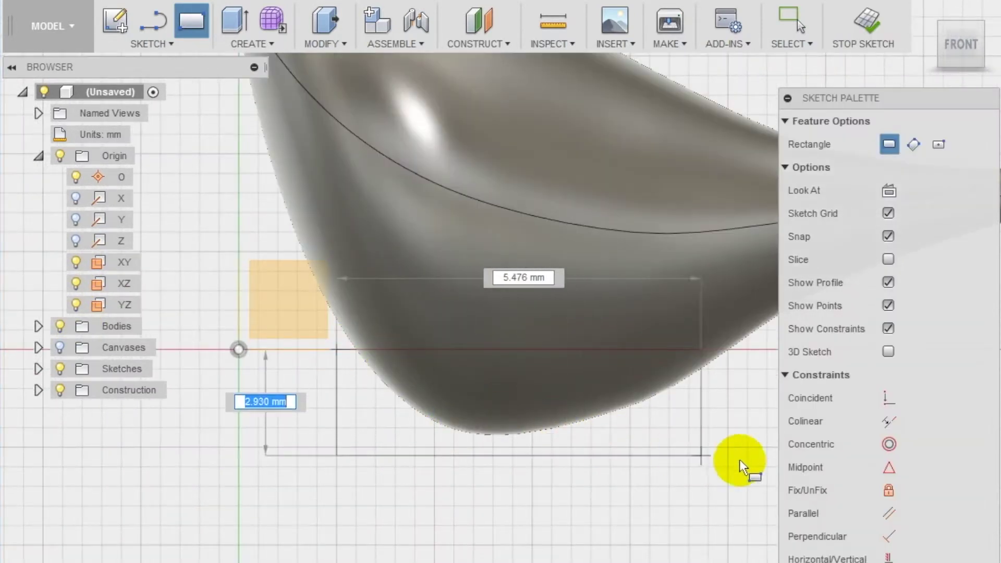
pyautogui.click(755, 482)
pyautogui.scroll(-5, 755, 474)
pyautogui.scroll(5, 633, 492)
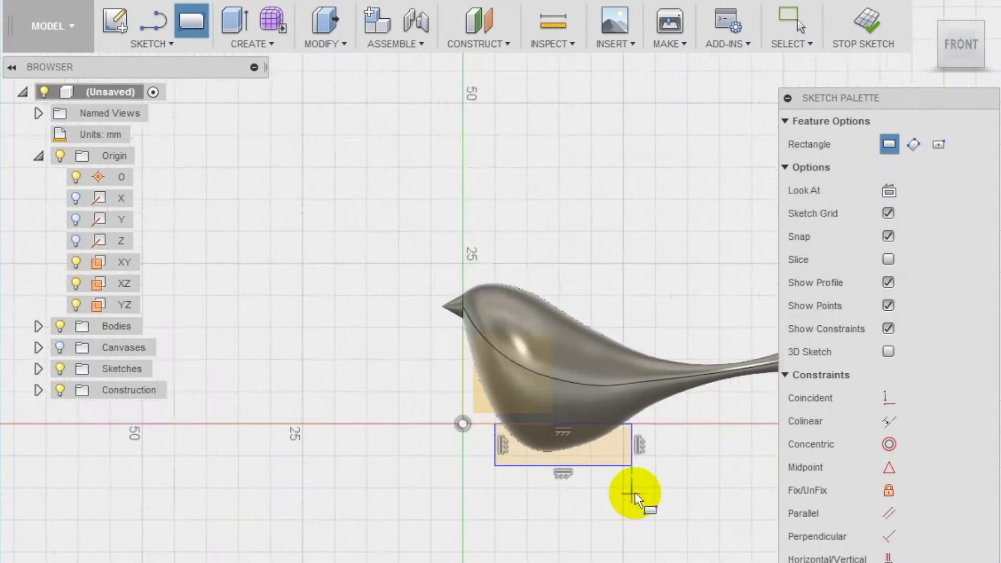
# Extrude the rectangle Two Sides, 12 mm and 10 mm, as a cut to flatten the base
pyautogui.click(249, 44)
pyautogui.click(261, 84)
pyautogui.click(873, 243)
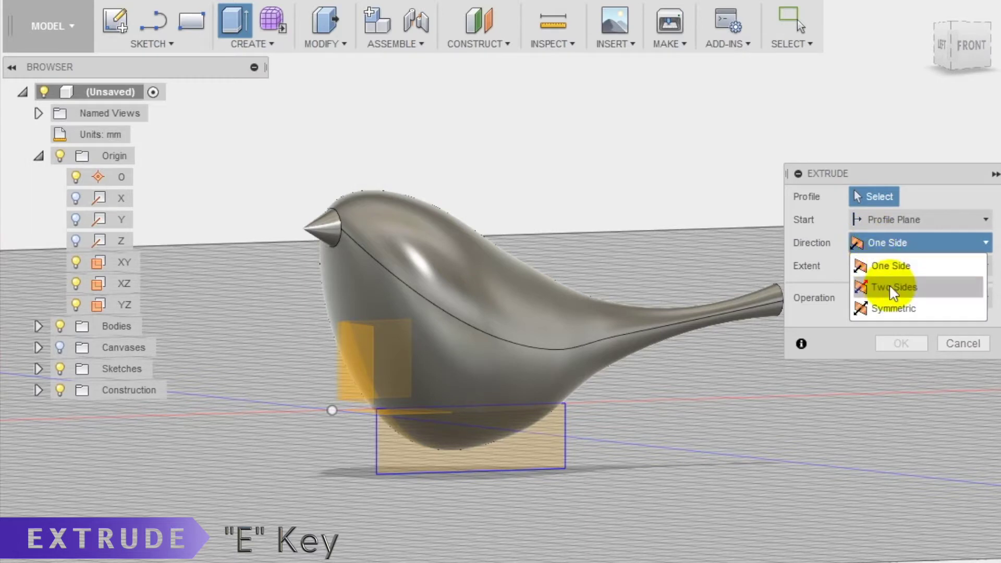
pyautogui.click(894, 284)
pyautogui.click(530, 449)
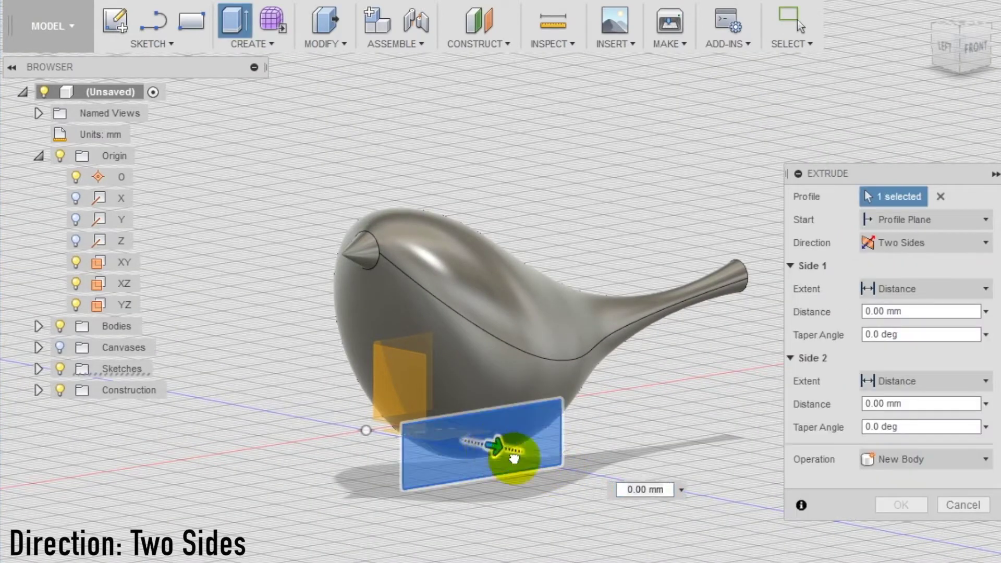
pyautogui.moveTo(513, 458); pyautogui.dragTo(578, 448)
pyautogui.keyDown('shift'); pyautogui.moveTo(336, 557); pyautogui.dragTo(531, 471, button='middle'); pyautogui.keyUp('shift')
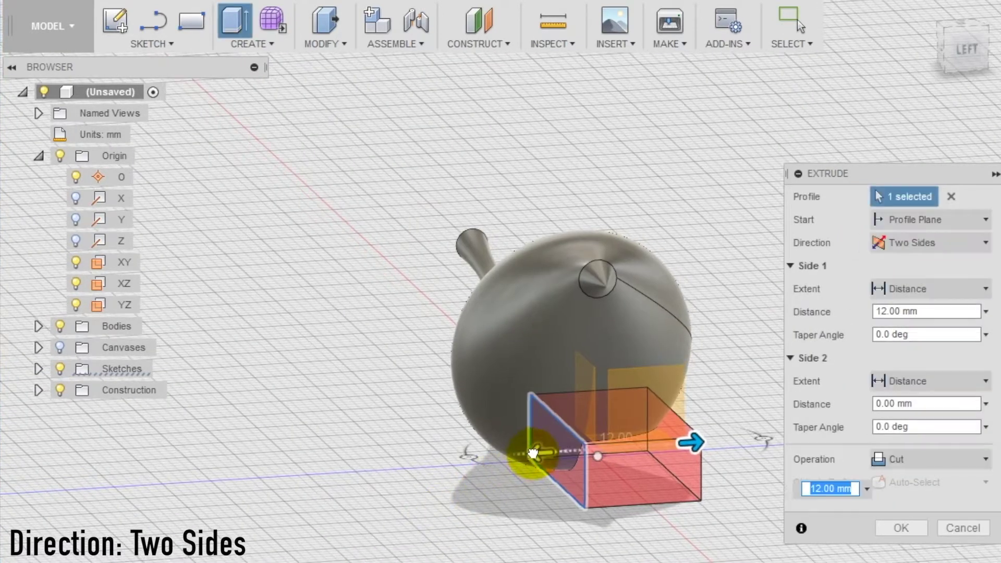
pyautogui.keyDown('shift'); pyautogui.moveTo(594, 497); pyautogui.dragTo(474, 484, button='middle'); pyautogui.keyUp('shift')
pyautogui.click(895, 523)
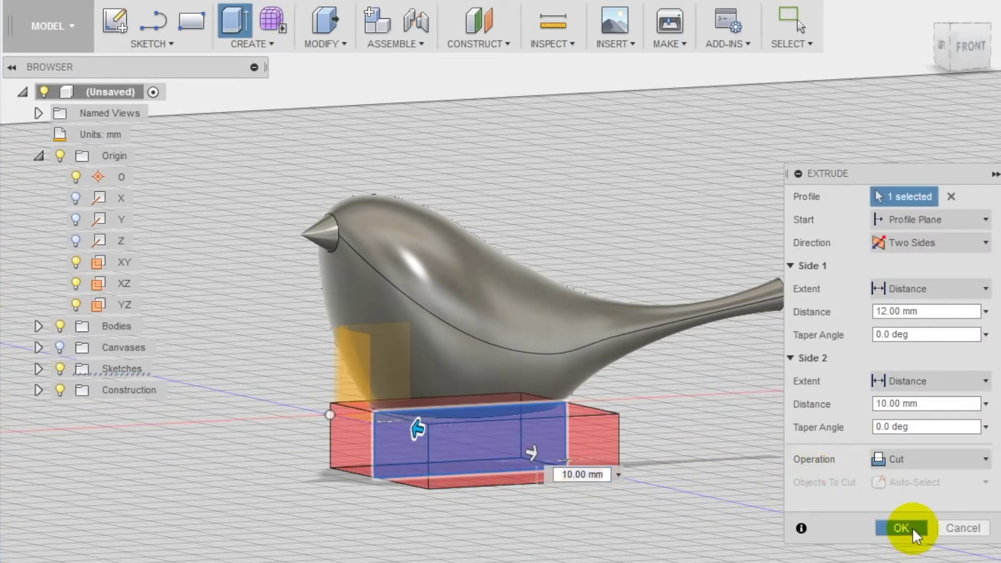
pyautogui.keyDown('shift'); pyautogui.moveTo(521, 487); pyautogui.dragTo(529, 497, button='middle'); pyautogui.keyUp('shift')
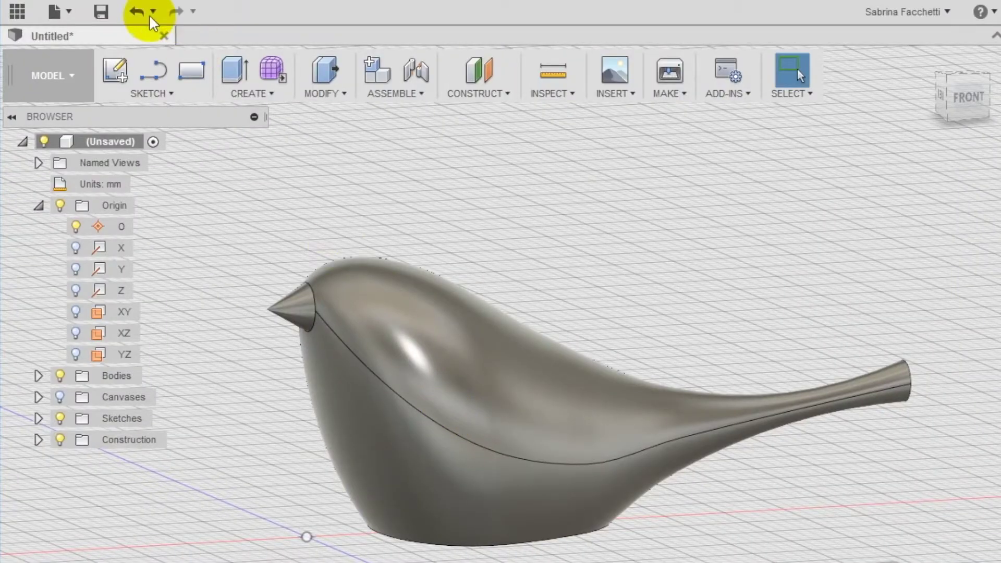
# Save the design as 'bird' and export a binary STL 'bird v1' to the Desktop
pyautogui.click(104, 12)
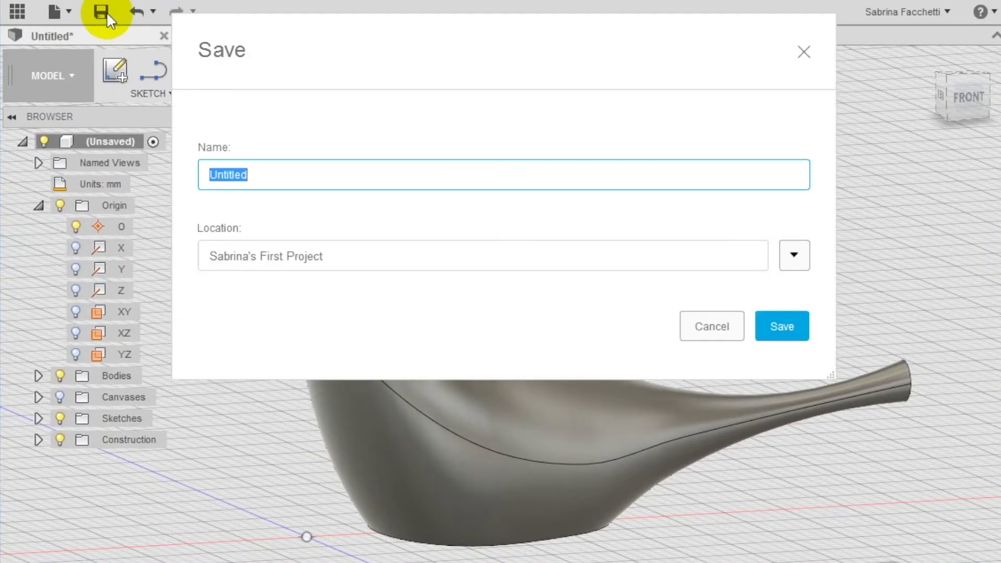
pyautogui.click(766, 326)
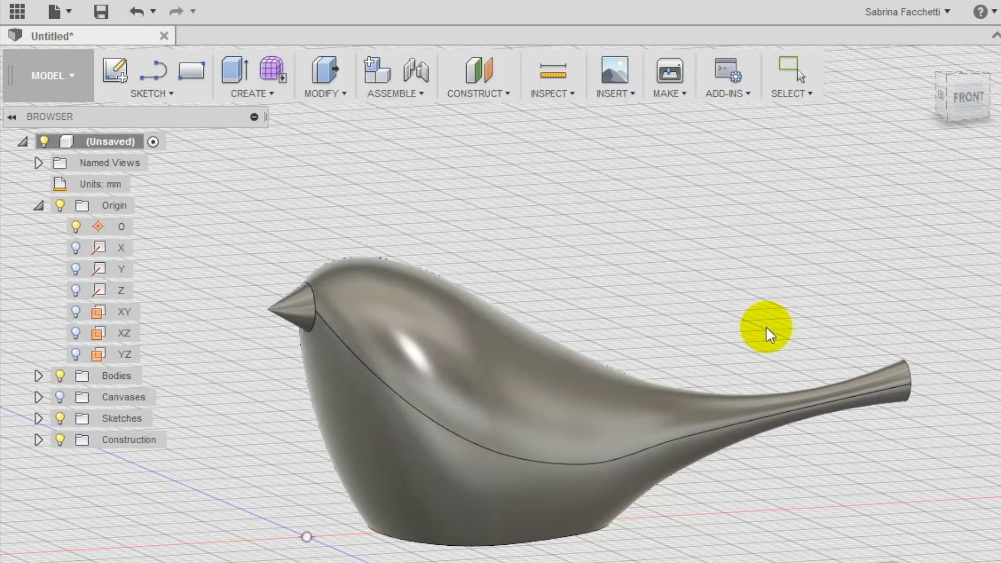
pyautogui.rightClick(103, 150)
pyautogui.click(156, 313)
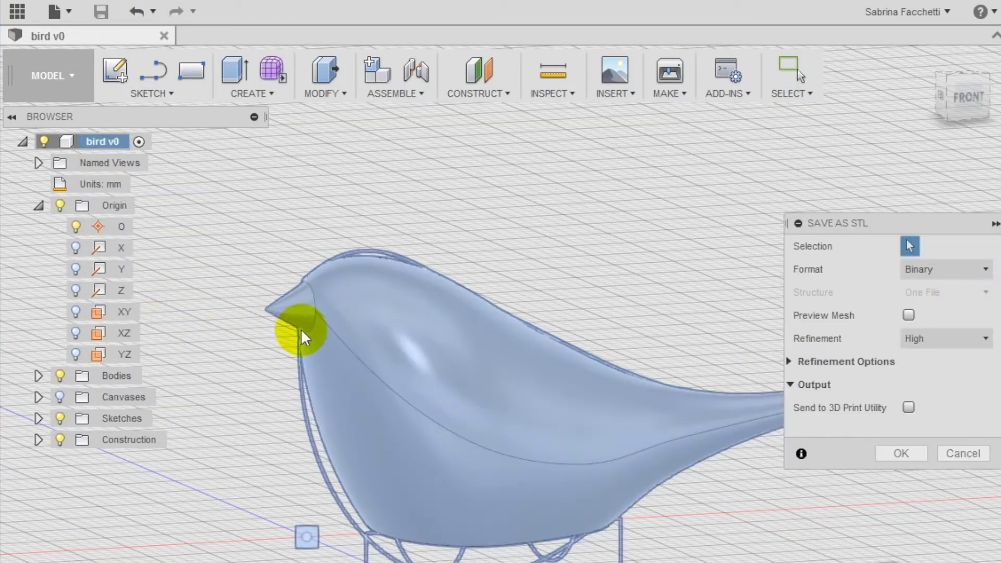
pyautogui.click(899, 454)
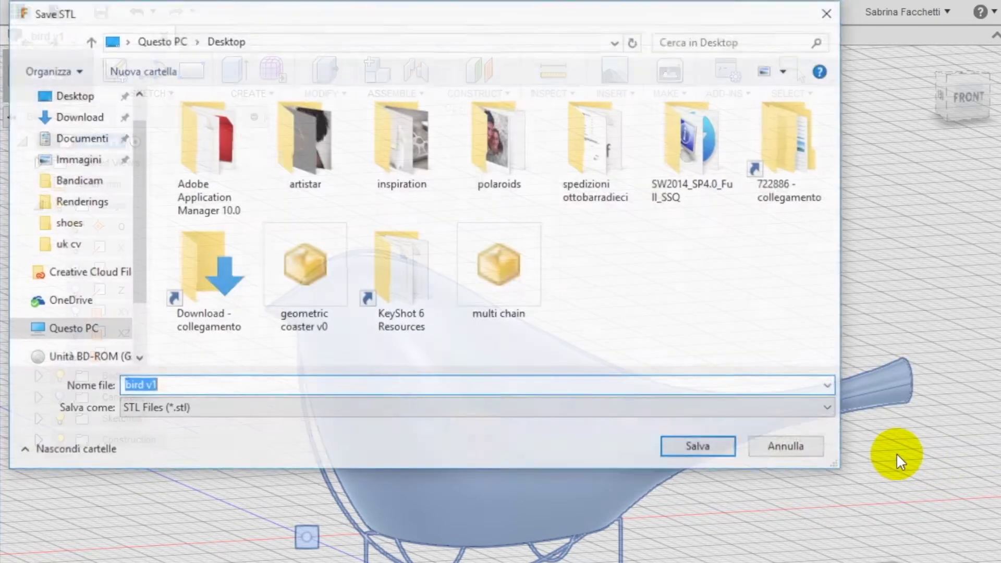
pyautogui.click(714, 444)
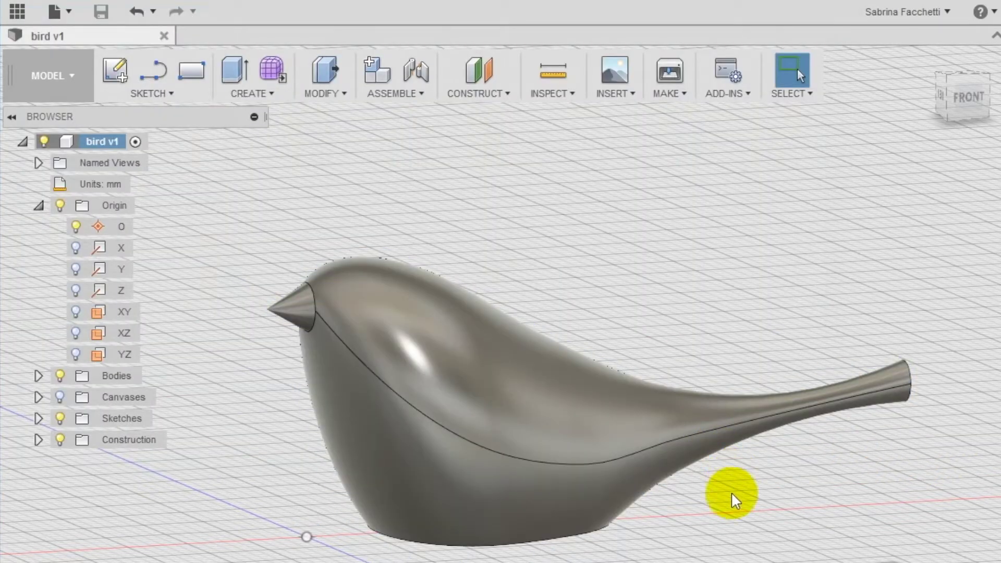